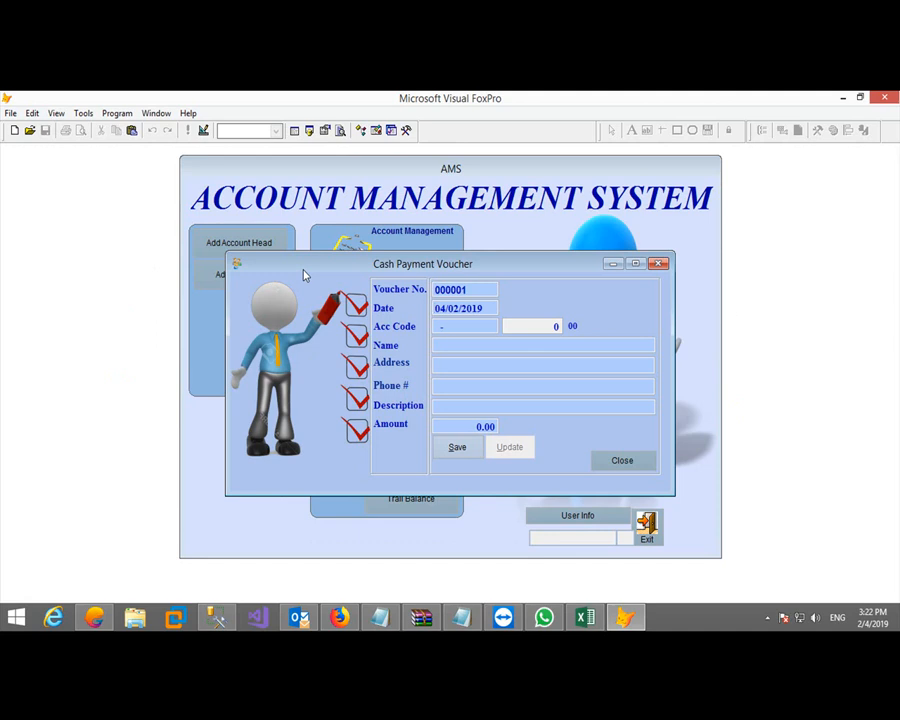
Save a cash payment dated 02/01/2019 to the first looked-up supplier: TEMP LOAN, 5,000.00
text(02)
key(Return)
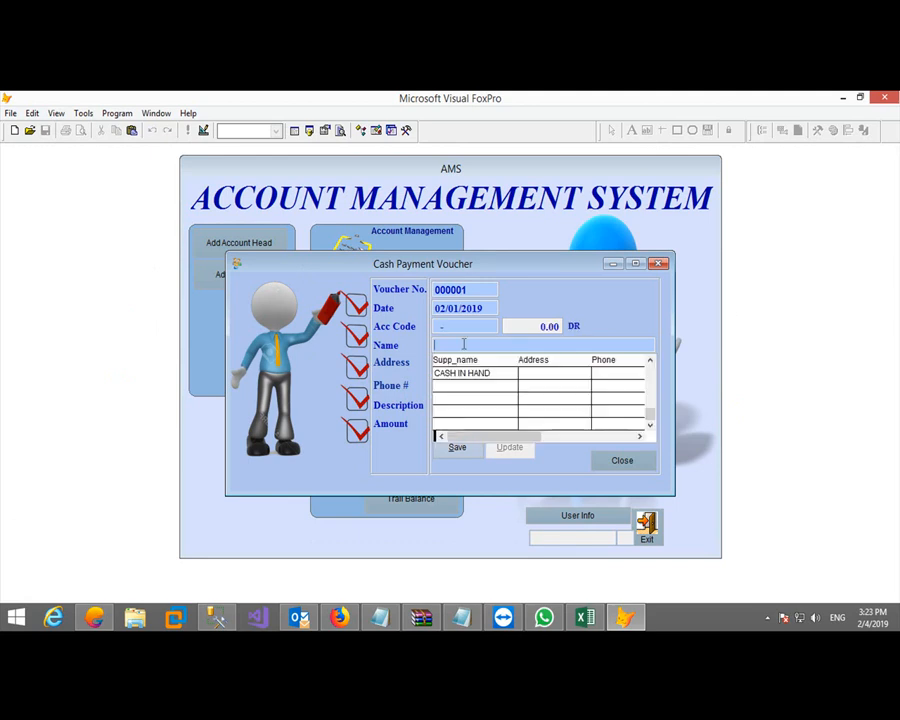
text(a)
double_click(456, 378)
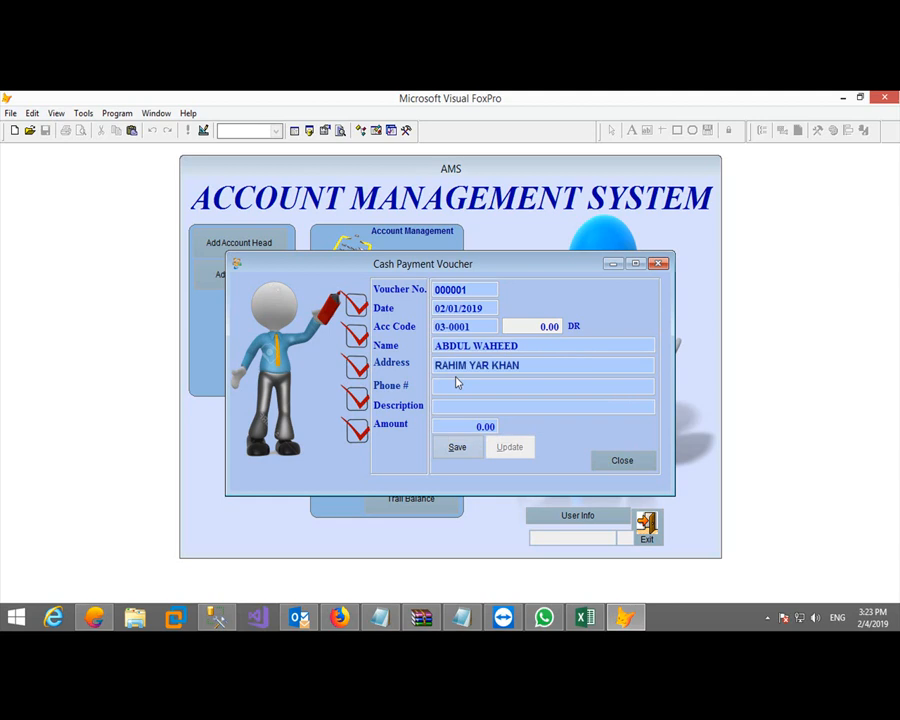
text(TEPMP LOAN5000)
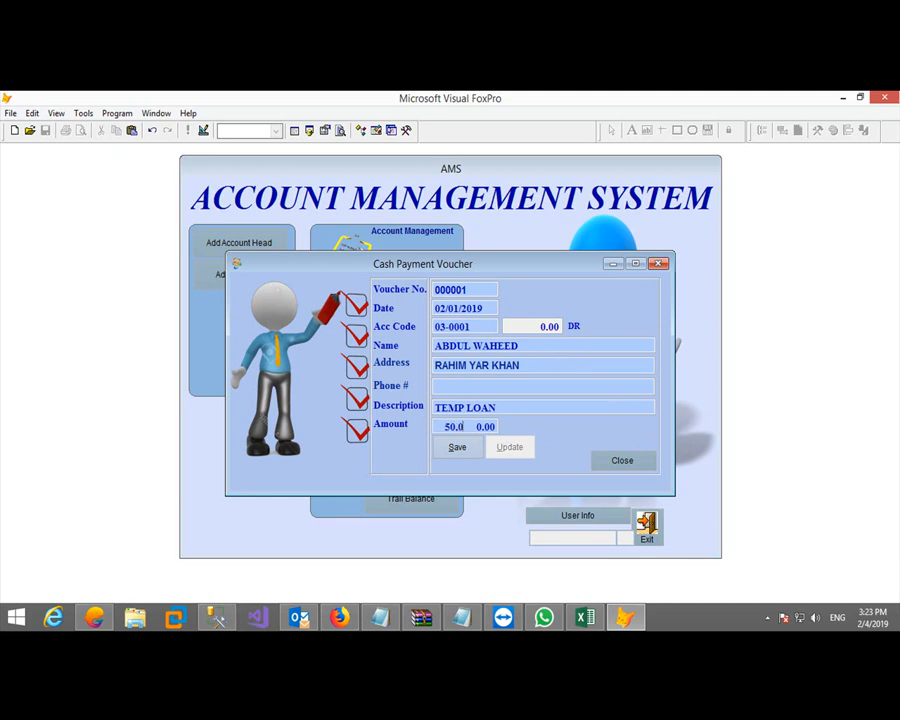
key(Return)
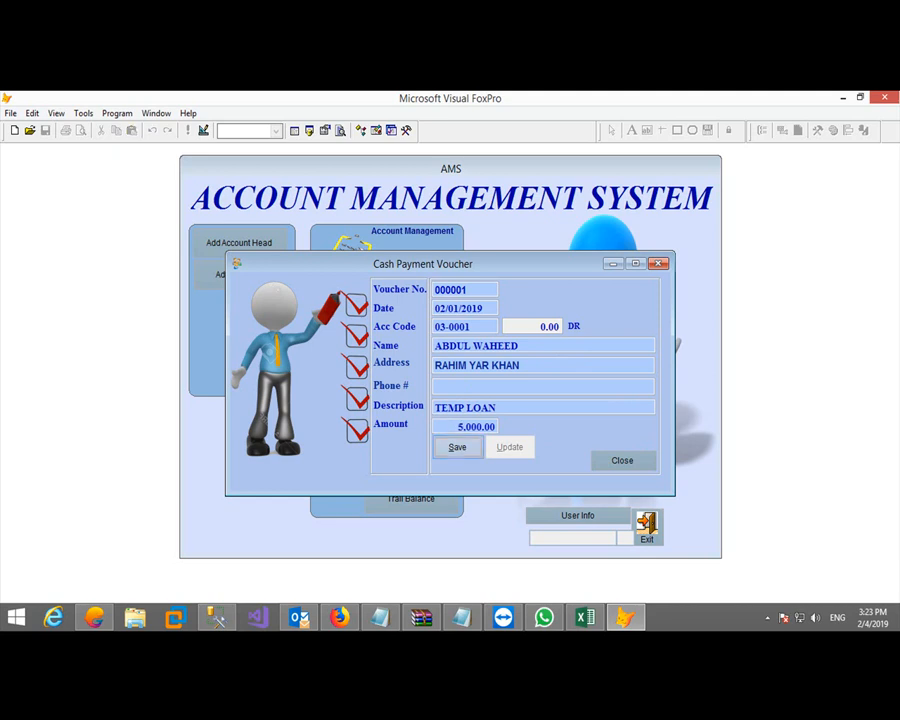
key(Return)
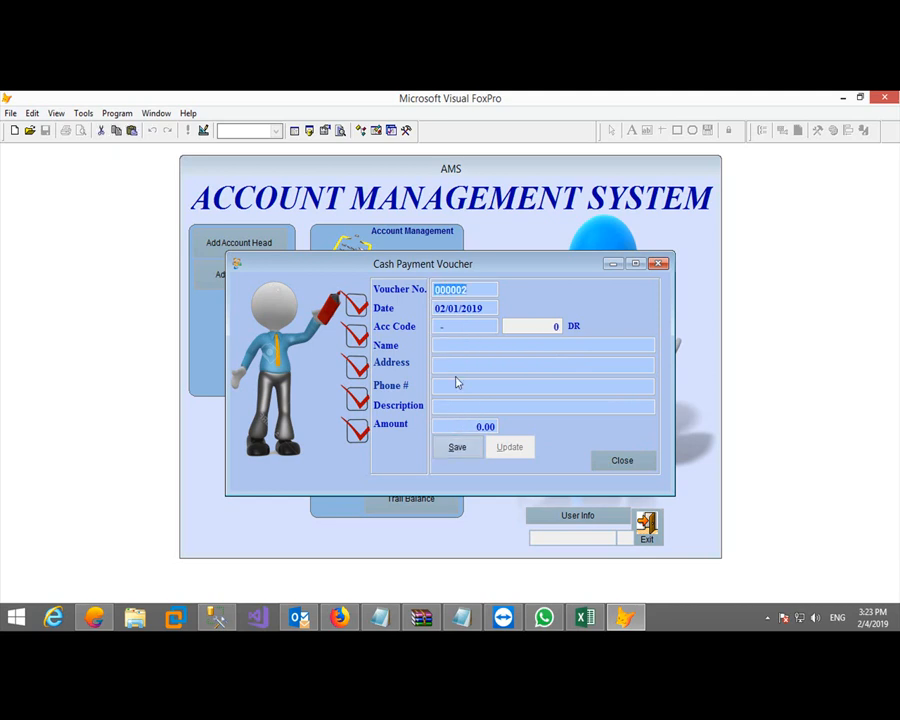
Save a second cash payment dated 04/01/2019 to the 'mu' supplier for 15,000.00
key(Return)
text(04)
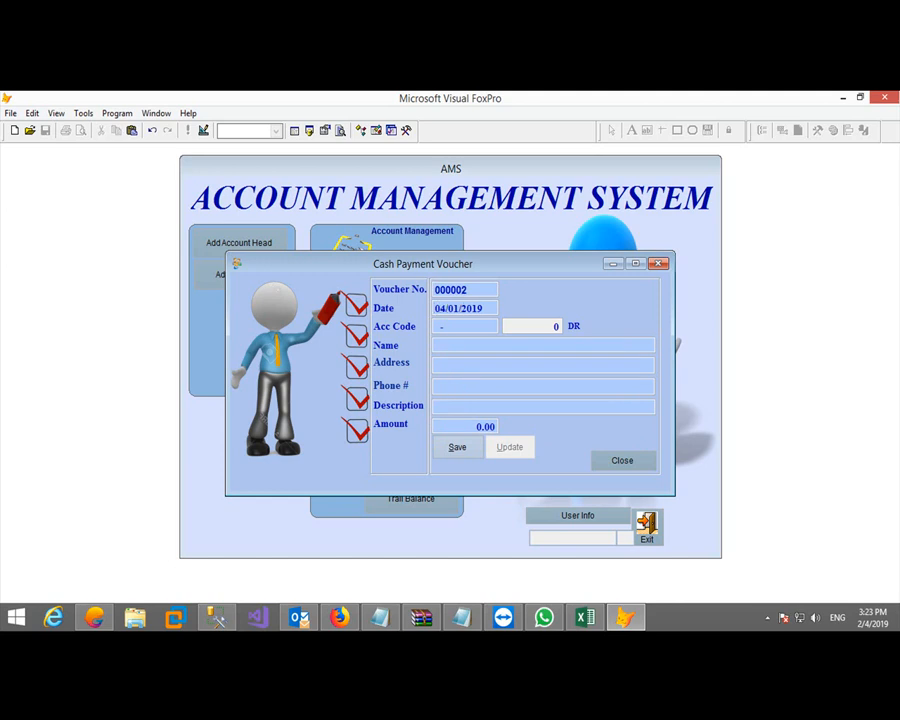
click(452, 343)
text(mu)
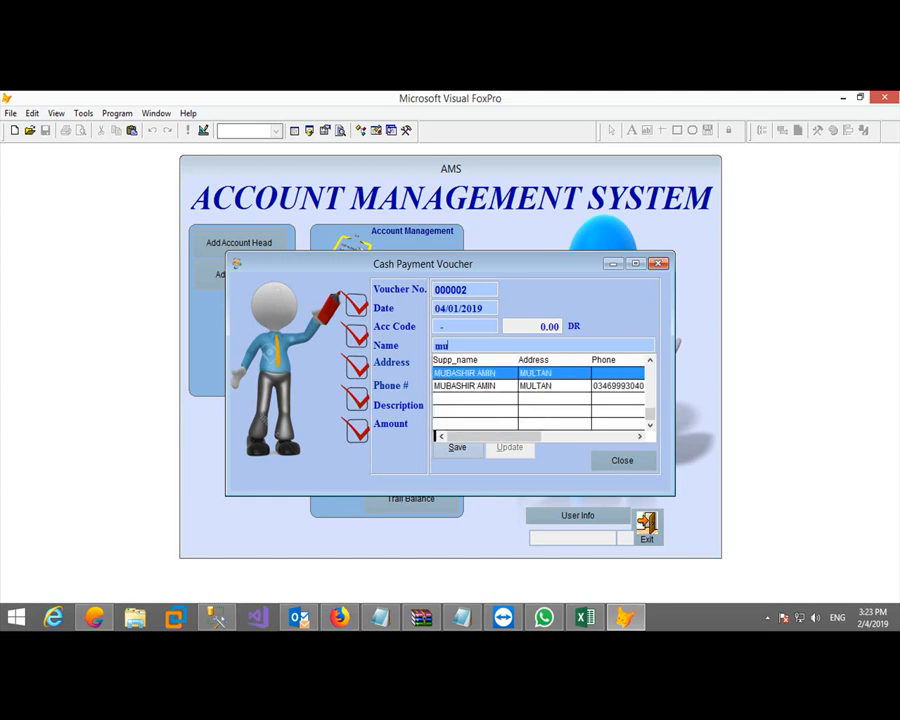
key(Return)
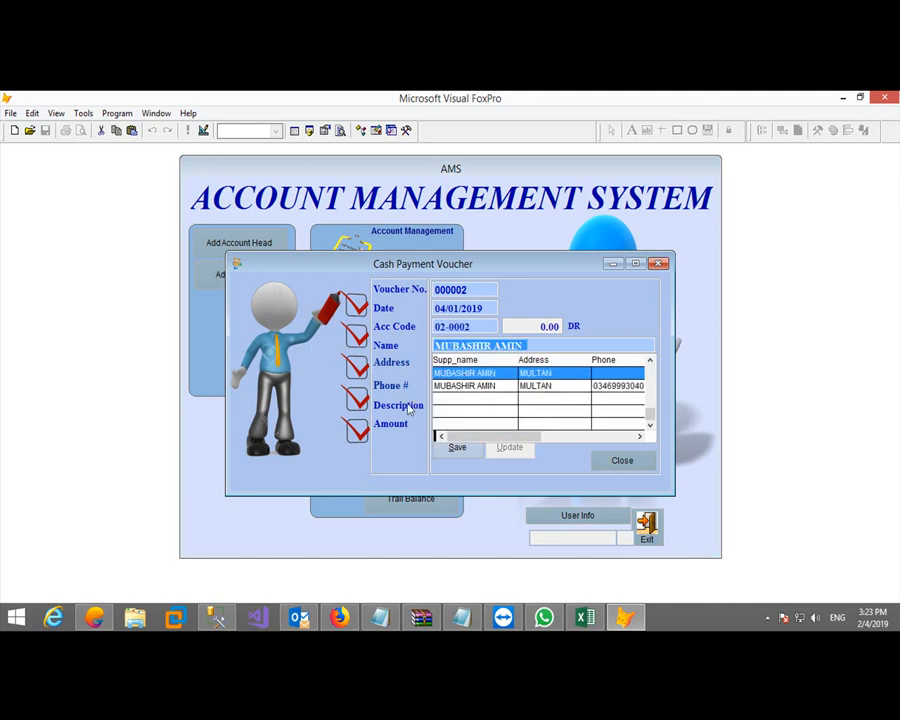
click(449, 385)
text(150000. 0.00)
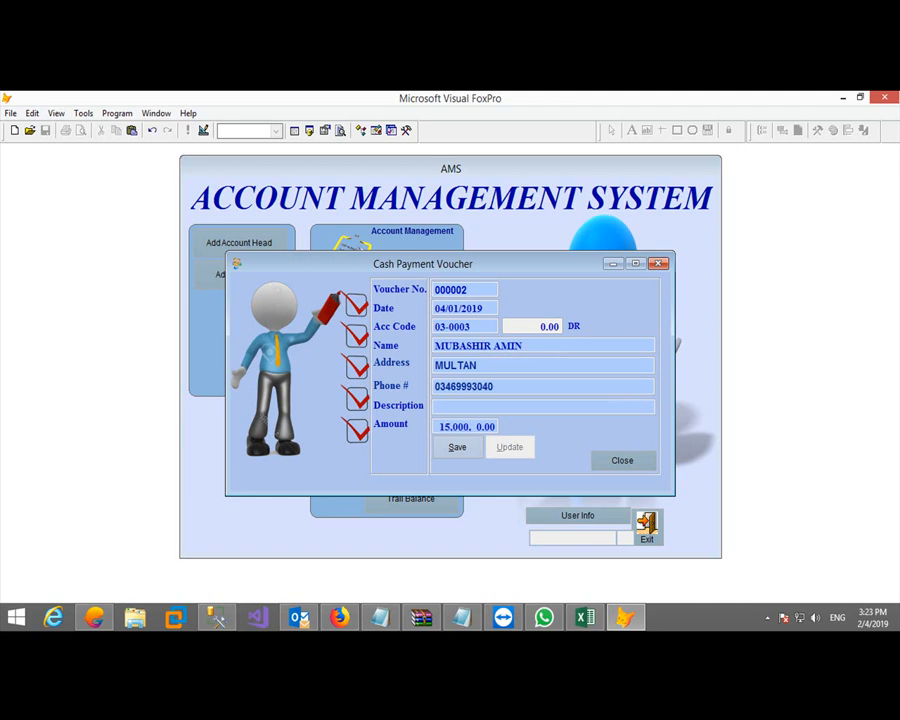
key(Return)
key(Return)
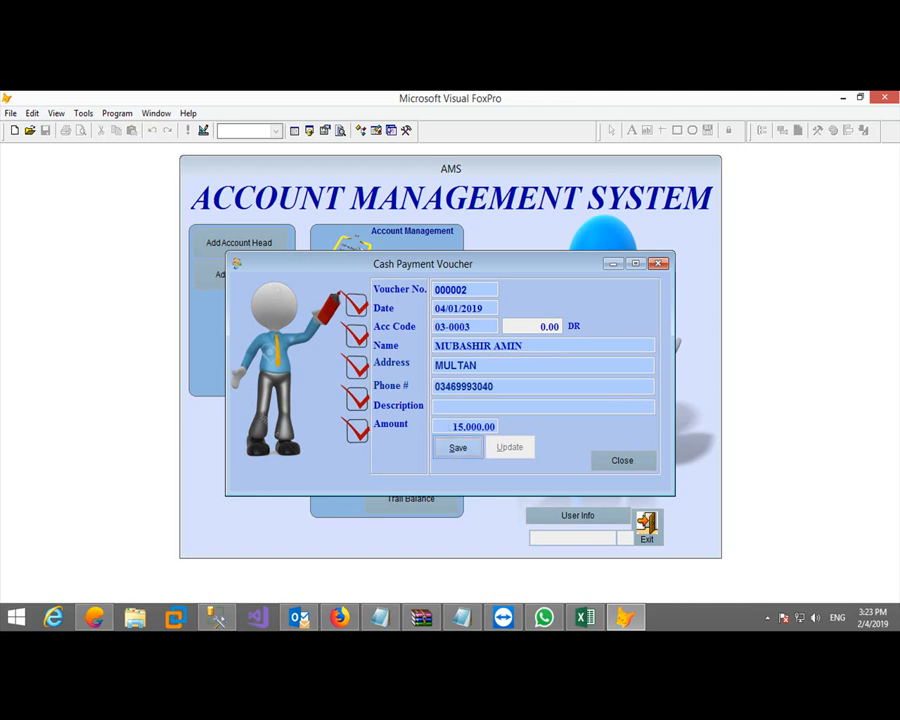
Preview the 02-0001 CASH IN HAND ledger from 01/01/2019, checking the 130,000.00 DR balance, then close it
click(601, 466)
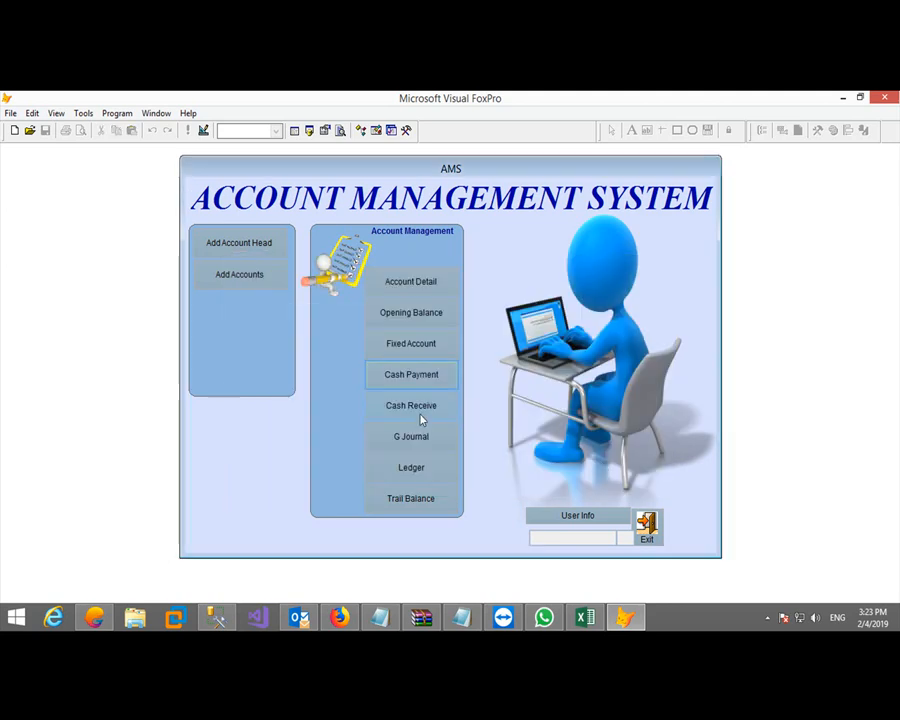
click(414, 468)
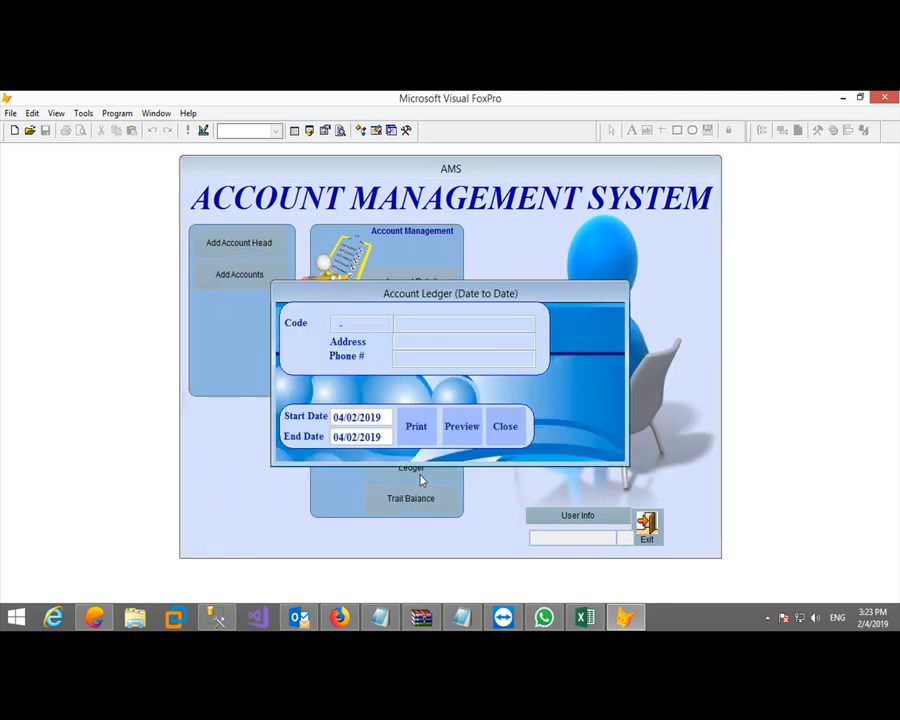
text(0200010101)
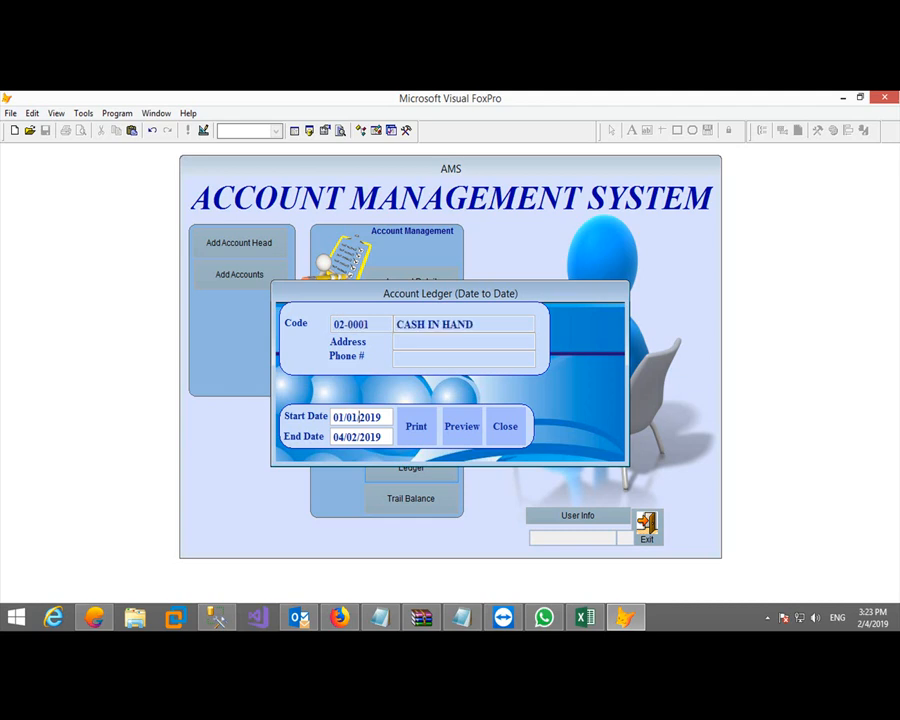
key(Return)
key(Return)
key(Return)
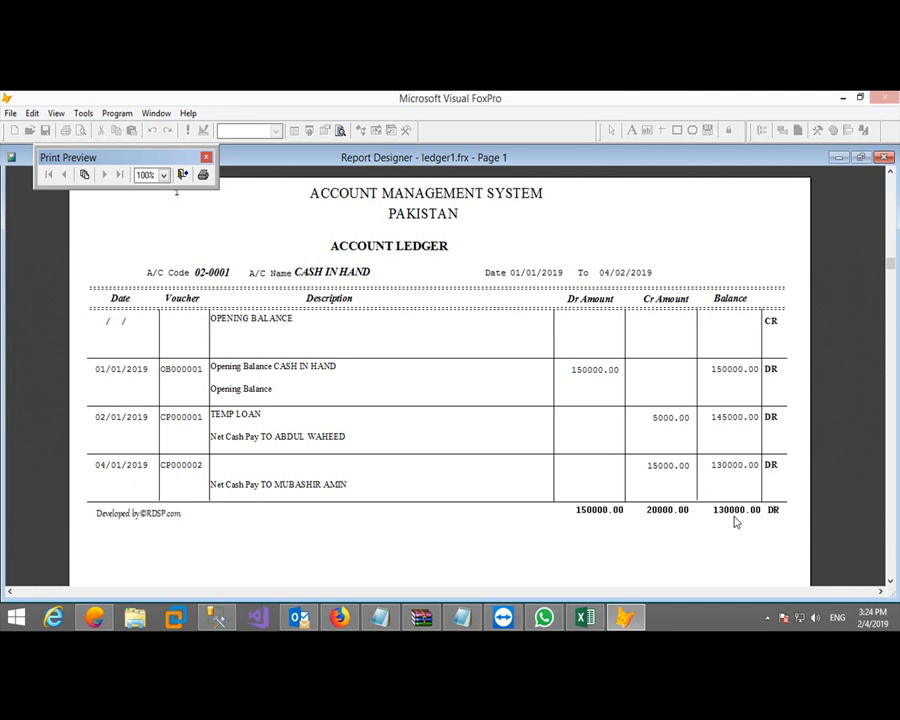
click(183, 174)
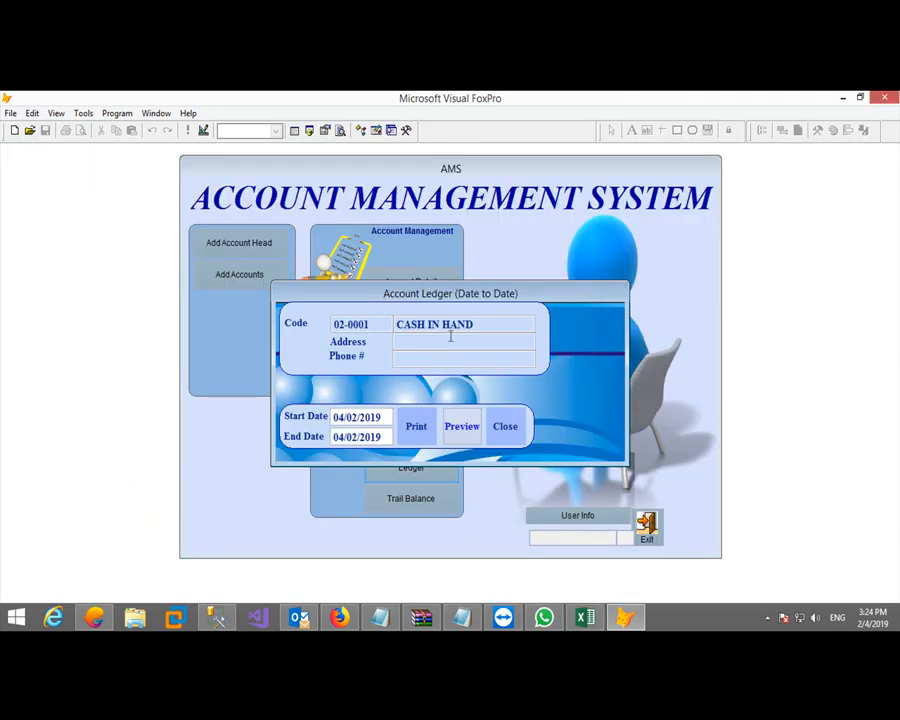
Start a cash receipt dated 10/01, then discard it and open a fresh receipt form
click(506, 423)
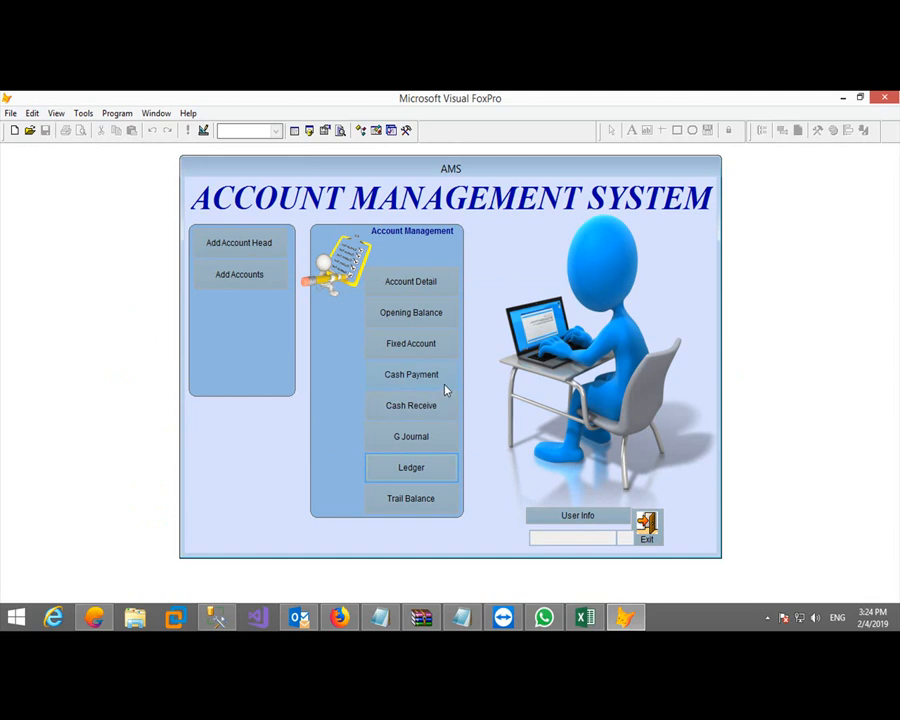
click(424, 405)
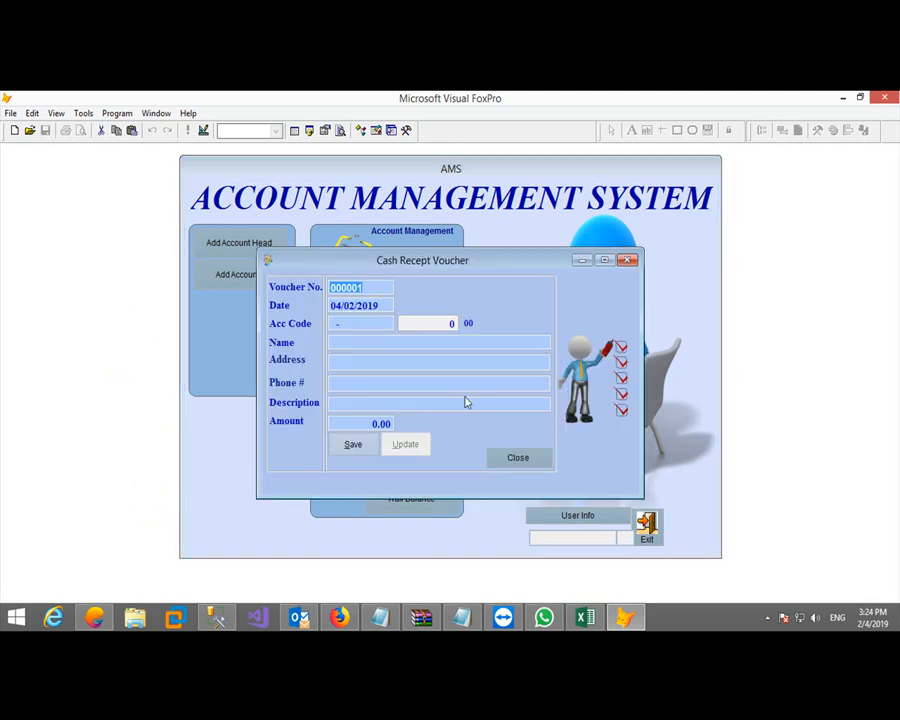
key(Return)
text(10/01)
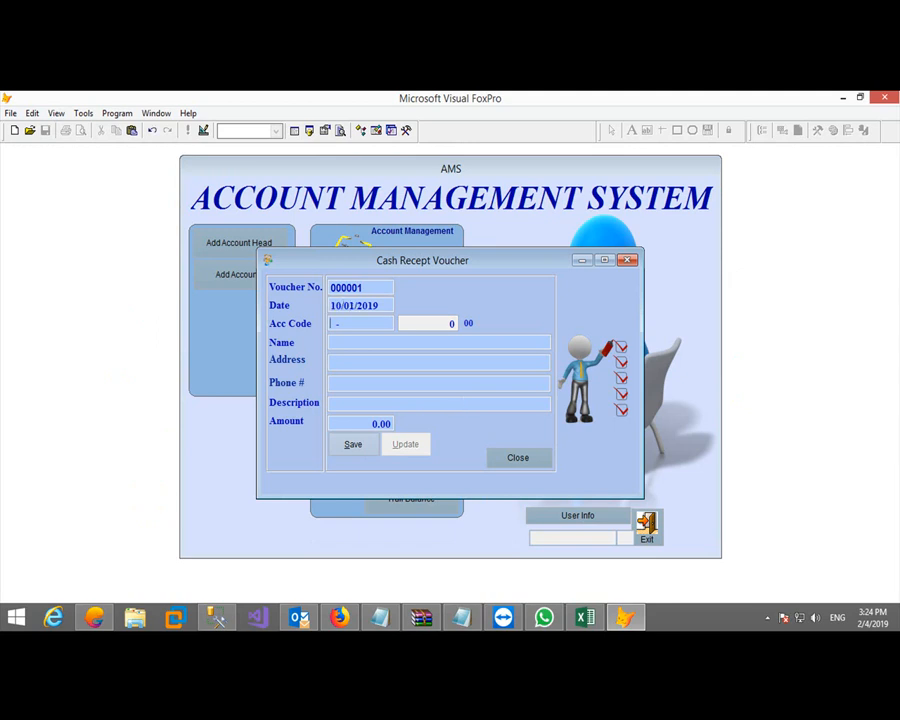
key(Return)
text(a)
click(516, 460)
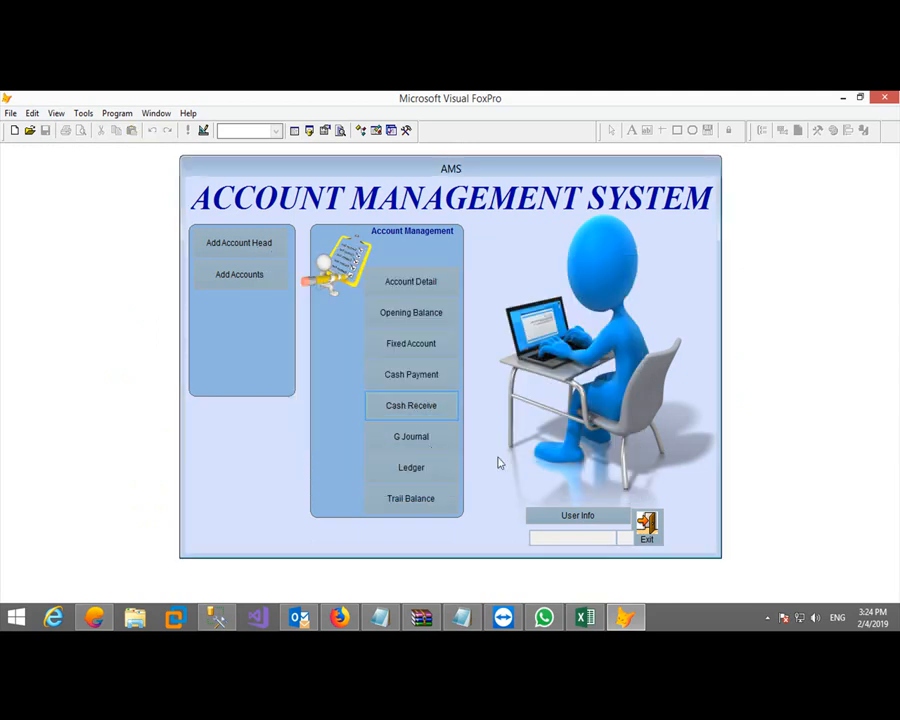
click(413, 408)
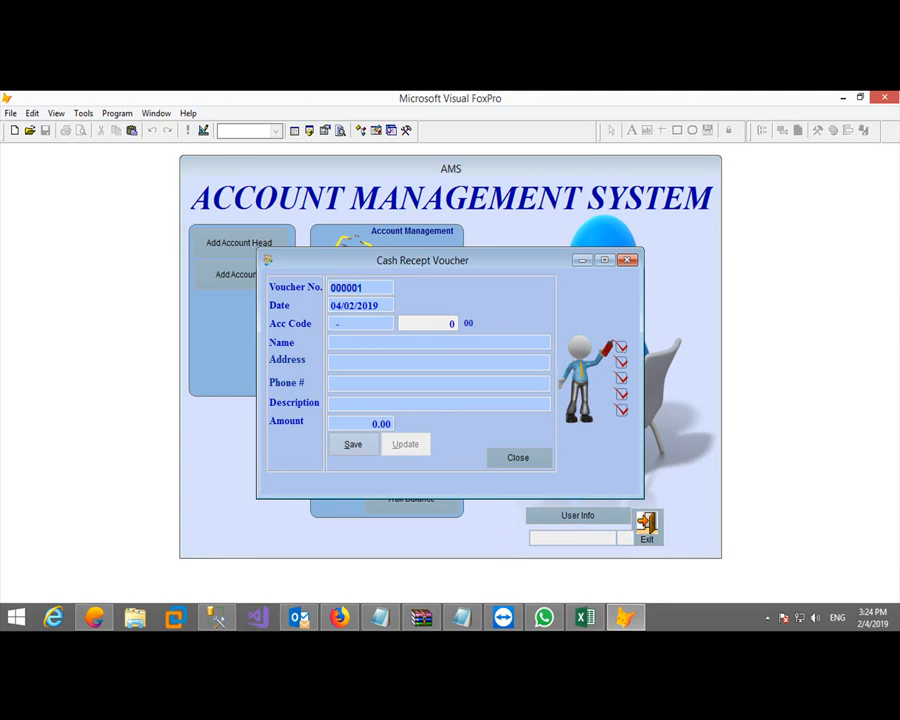
Fill the receipt with the first supplier's account, 'NET CASH RECEIVED' and 1,500.00, and save it
text(110030001)
key(Return)
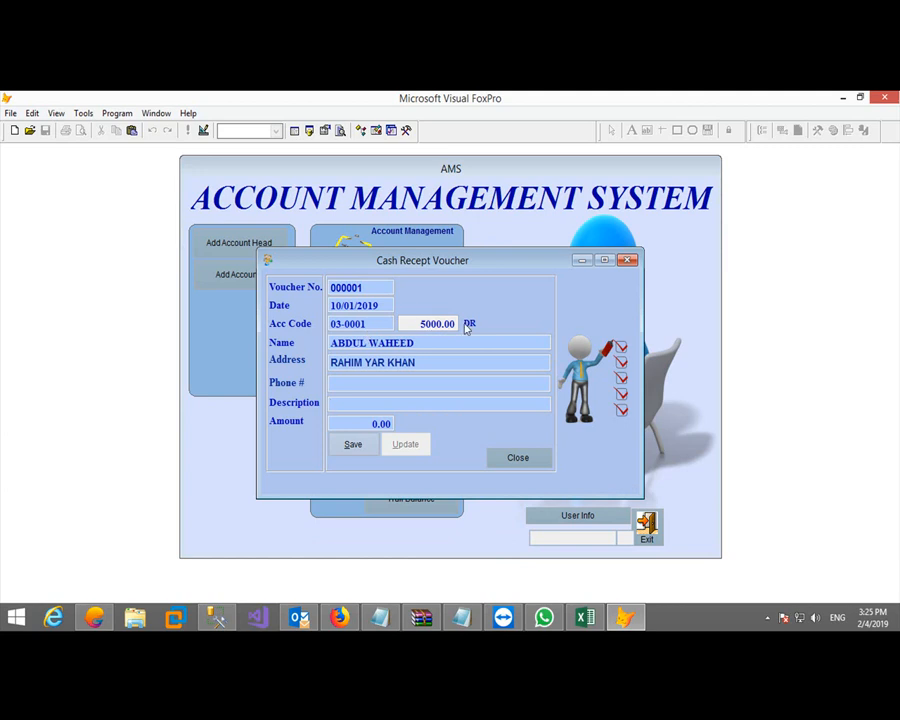
text(NET CASH RECEIVED)
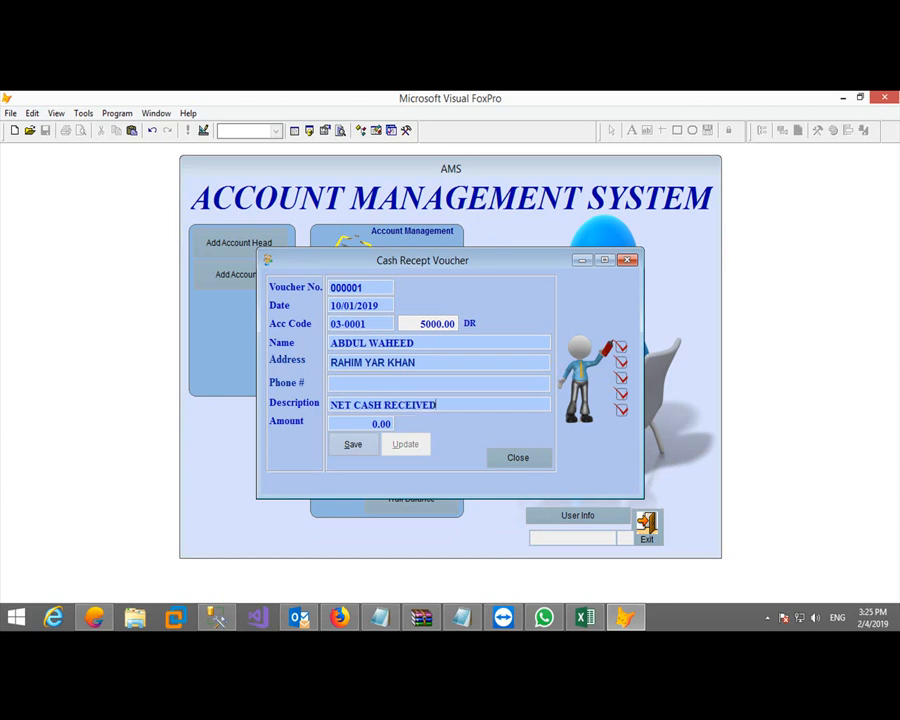
key(Return)
text(15.00)
key(Return)
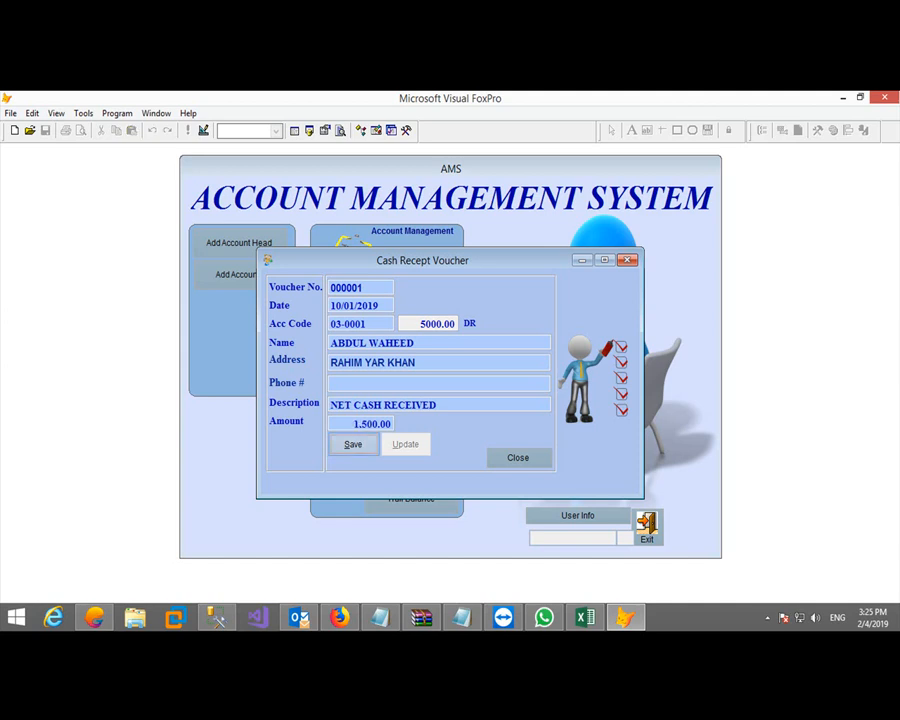
key(Return)
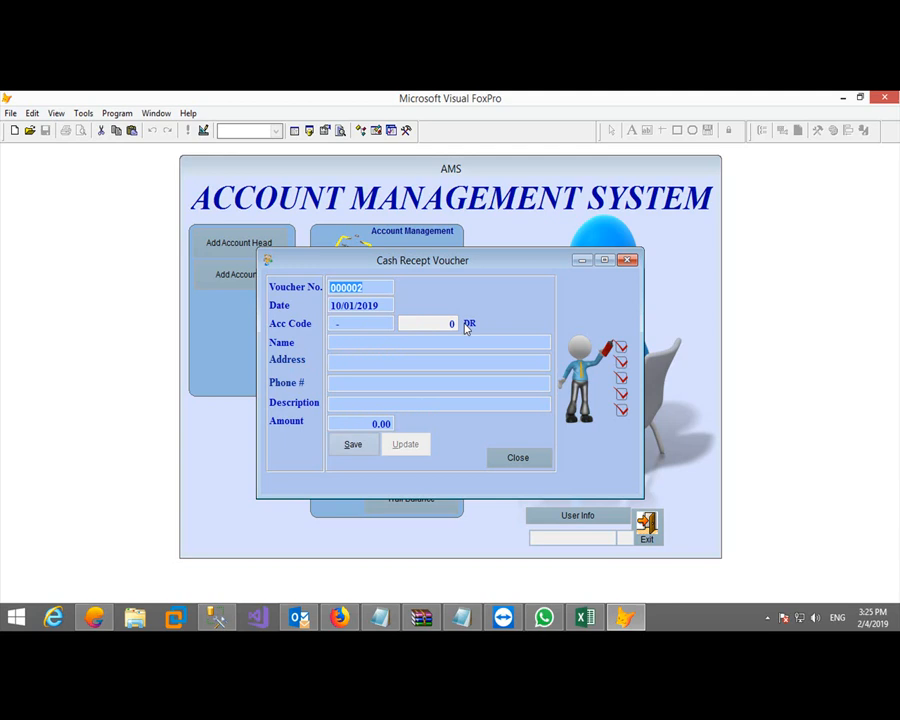
Reload receipt voucher 000001 and save it with Update
key(Return)
key(Home)
key(shift+Tab)
text(1)
key(Return)
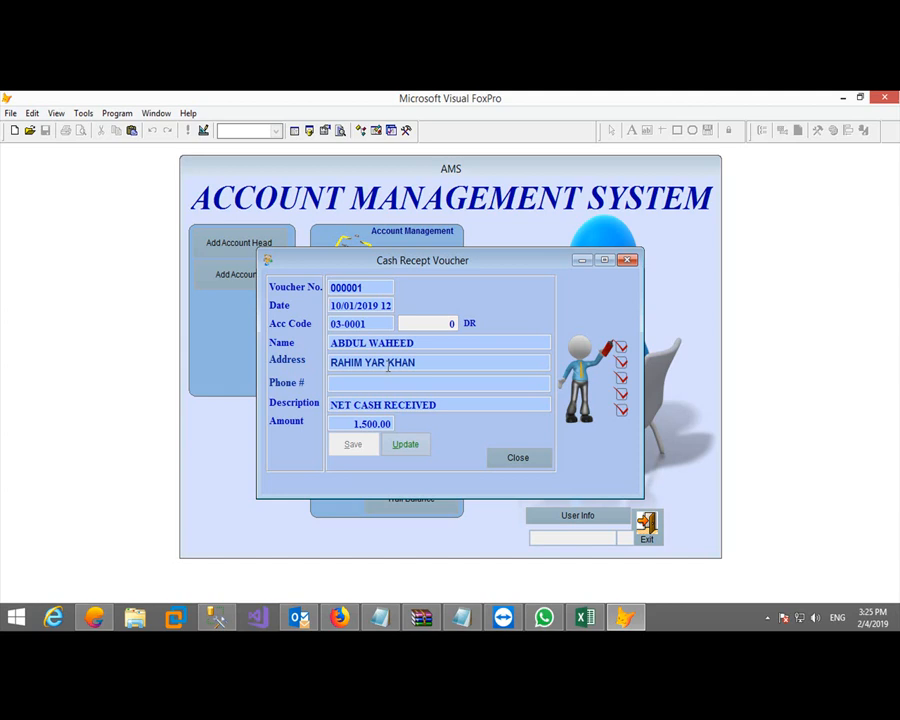
click(394, 448)
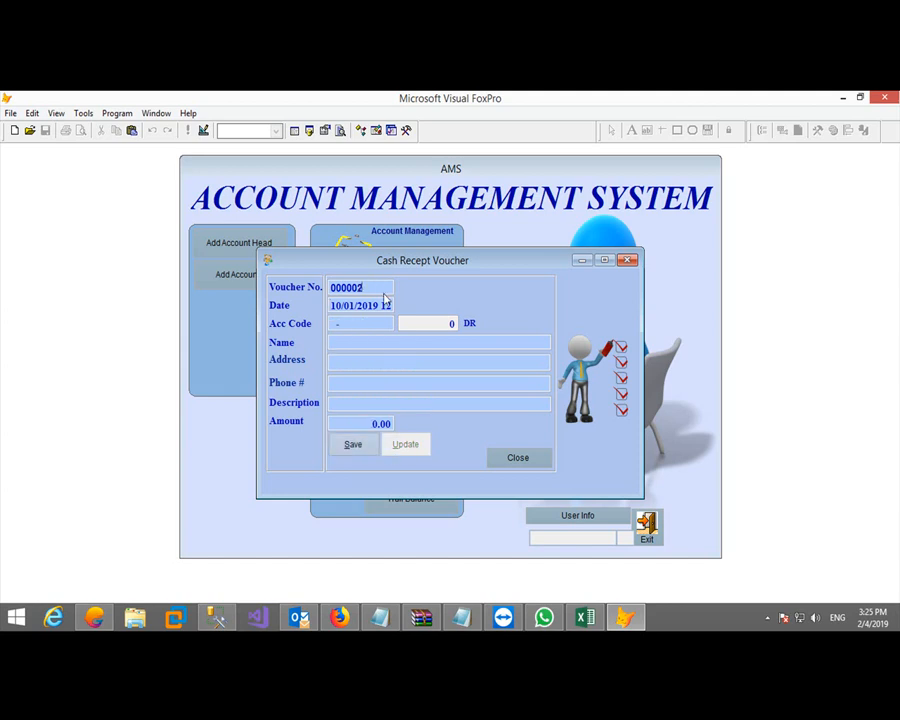
Save receipt 000002 dated 12/01/2019, 'NET CASH RECEIVED', 8,000.00, and close the receipt form
text(12)
text(030003)
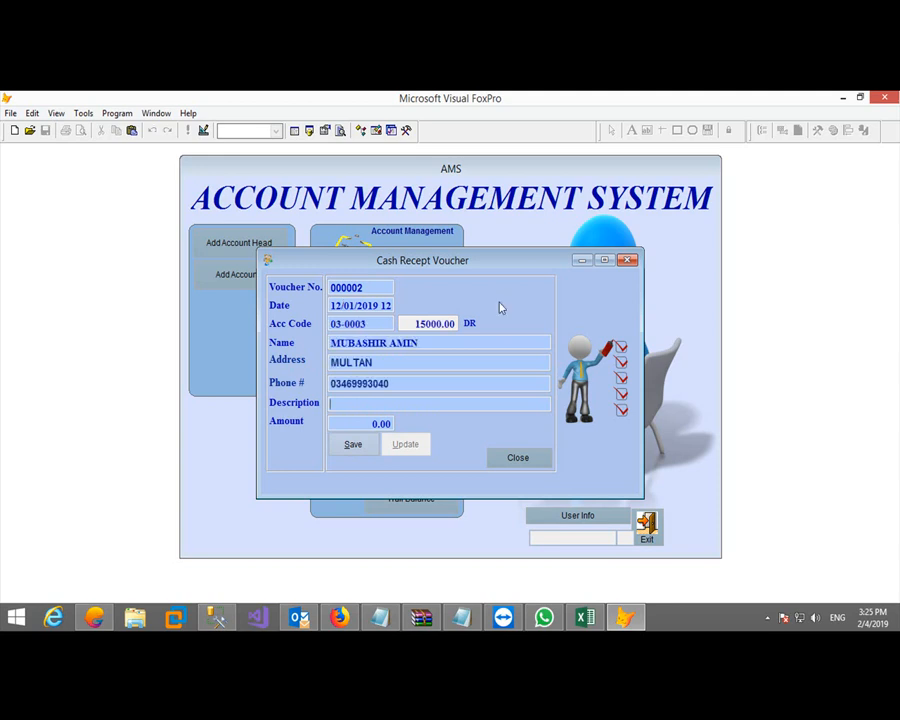
text(NET CASH RECEIVED)
key(Return)
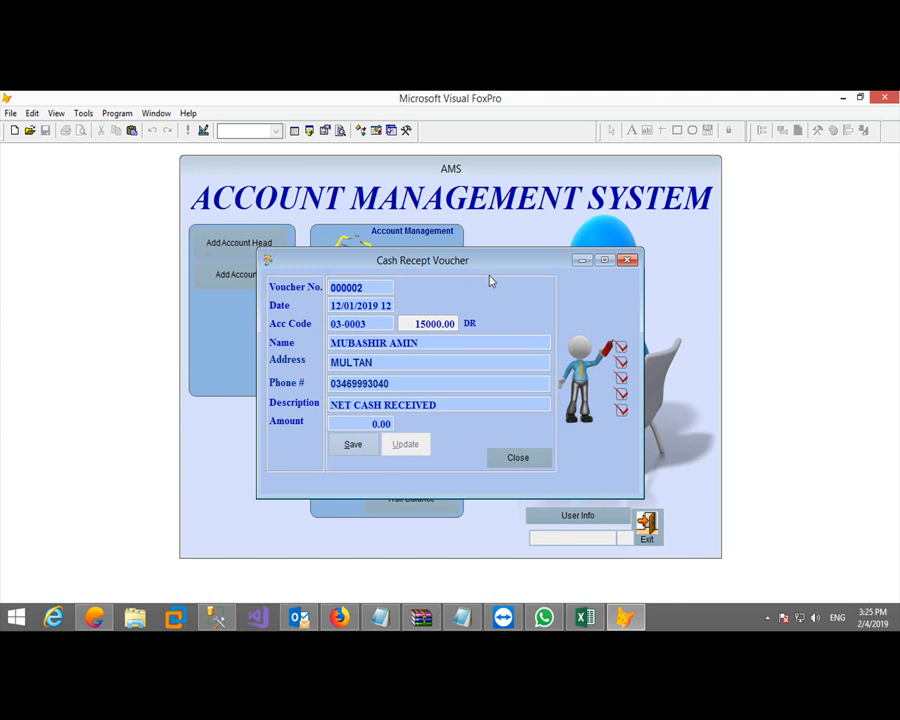
drag(410, 321, 473, 338)
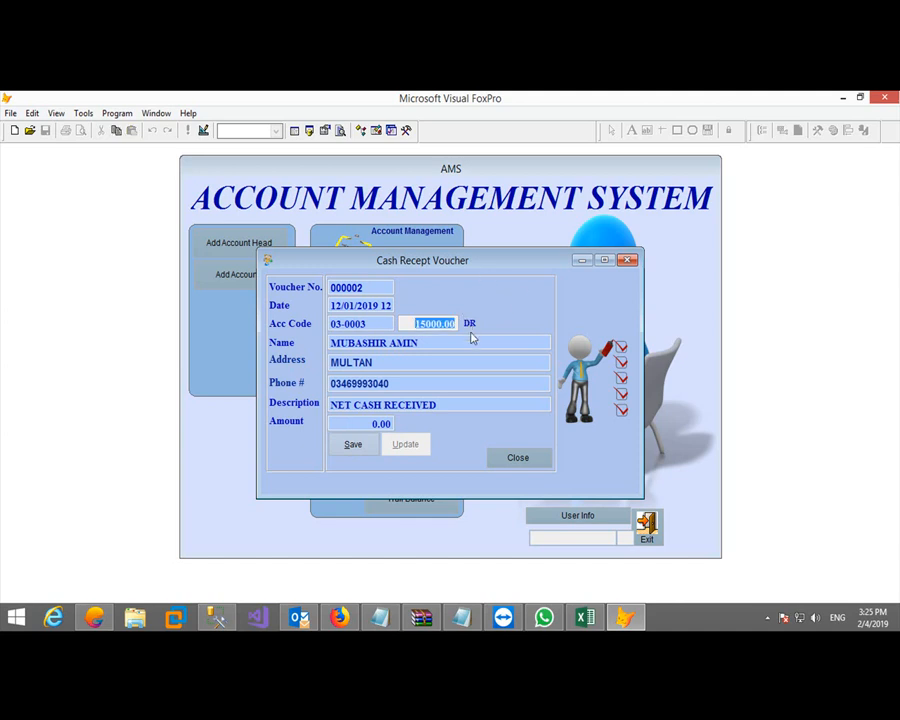
click(353, 424)
text(8000)
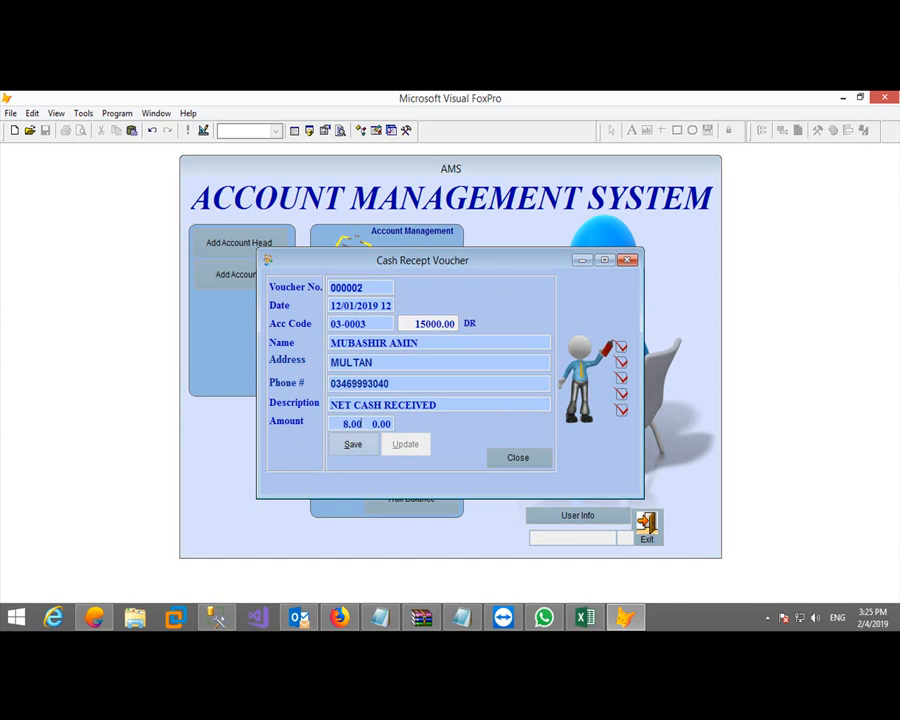
key(Return)
key(Return)
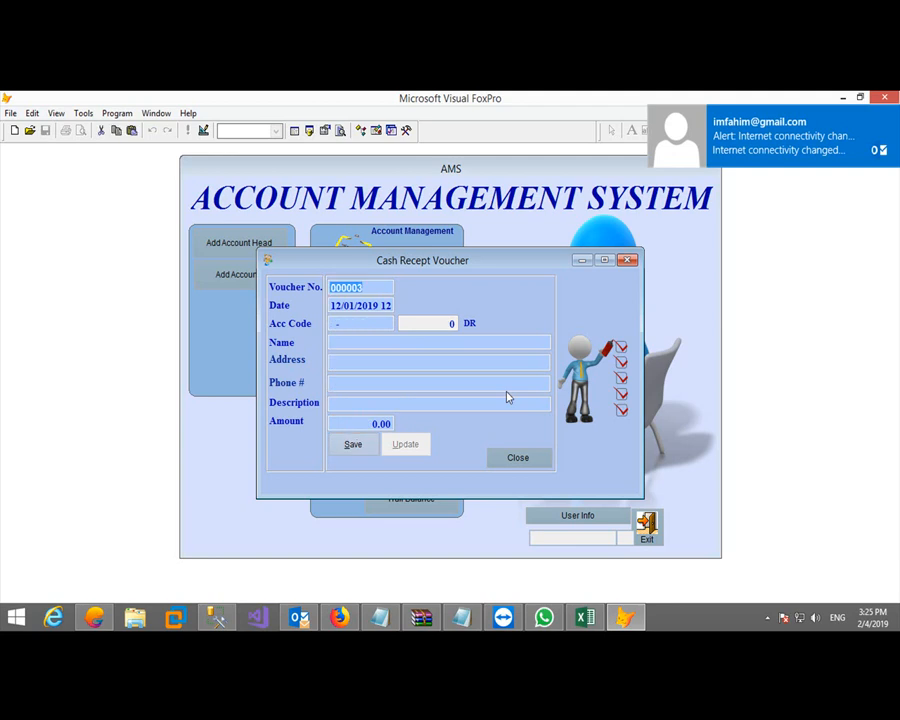
click(517, 457)
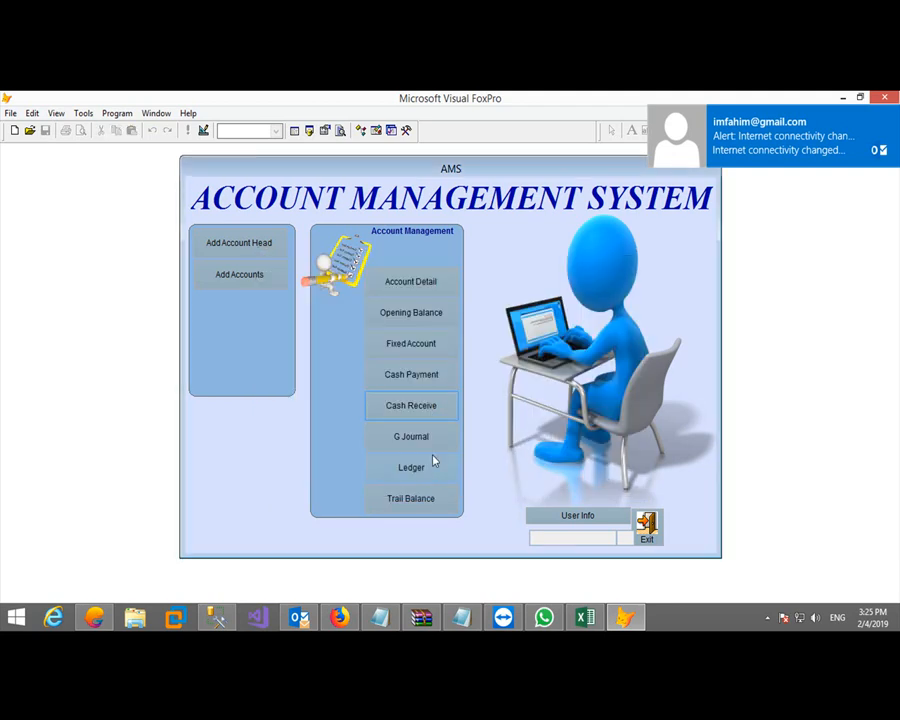
click(430, 464)
Preview the 02-0001 ledger from 01/01/2019, zooming to check the 139,500.00 DR closing balance, then close it
text(020001)
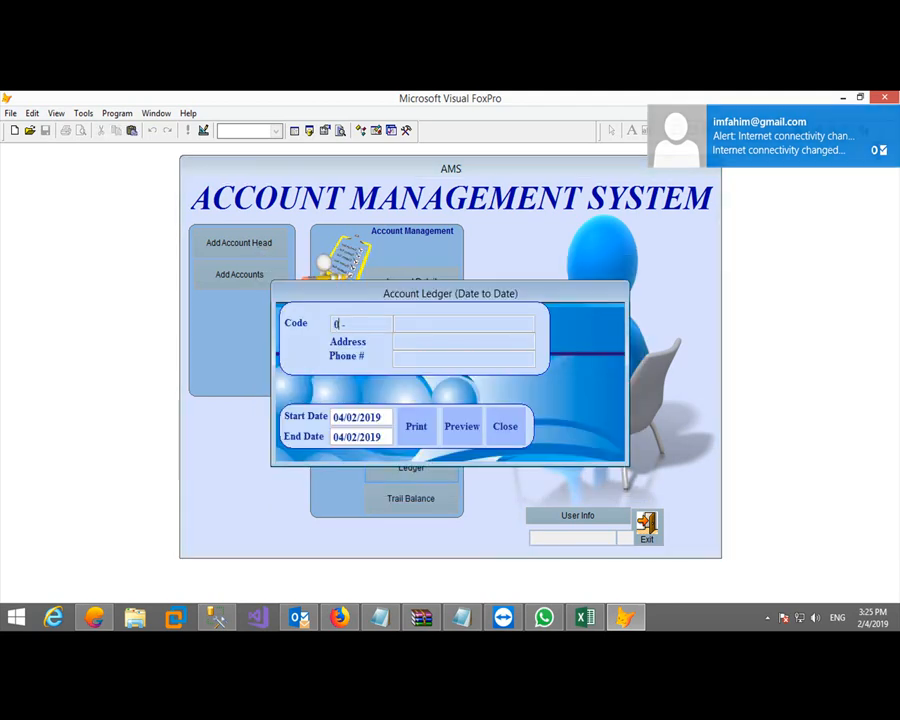
text(0101)
key(Return)
key(Return)
key(Return)
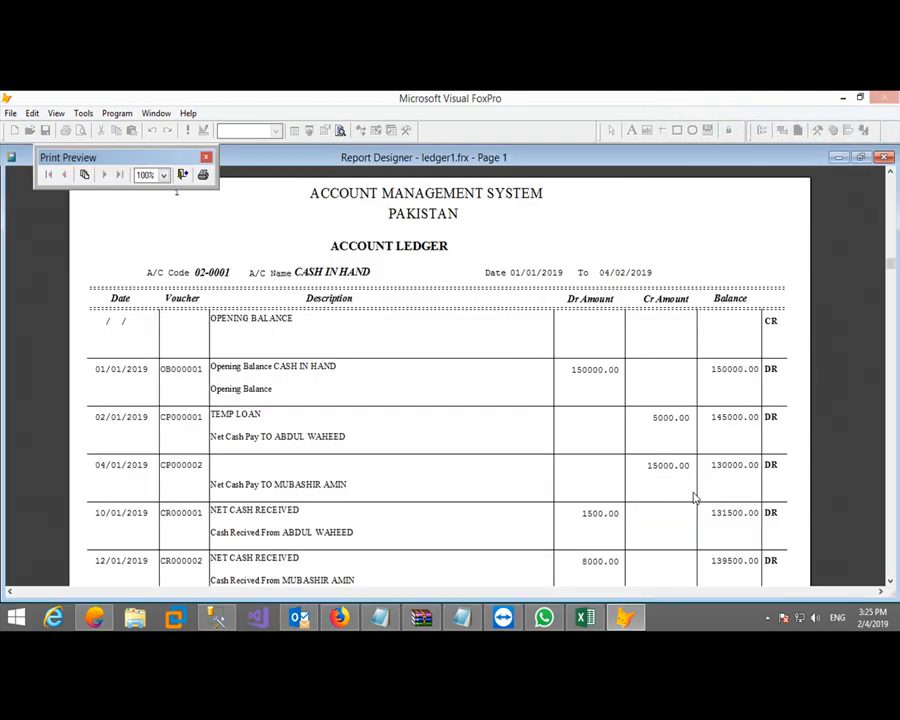
click(600, 456)
click(342, 362)
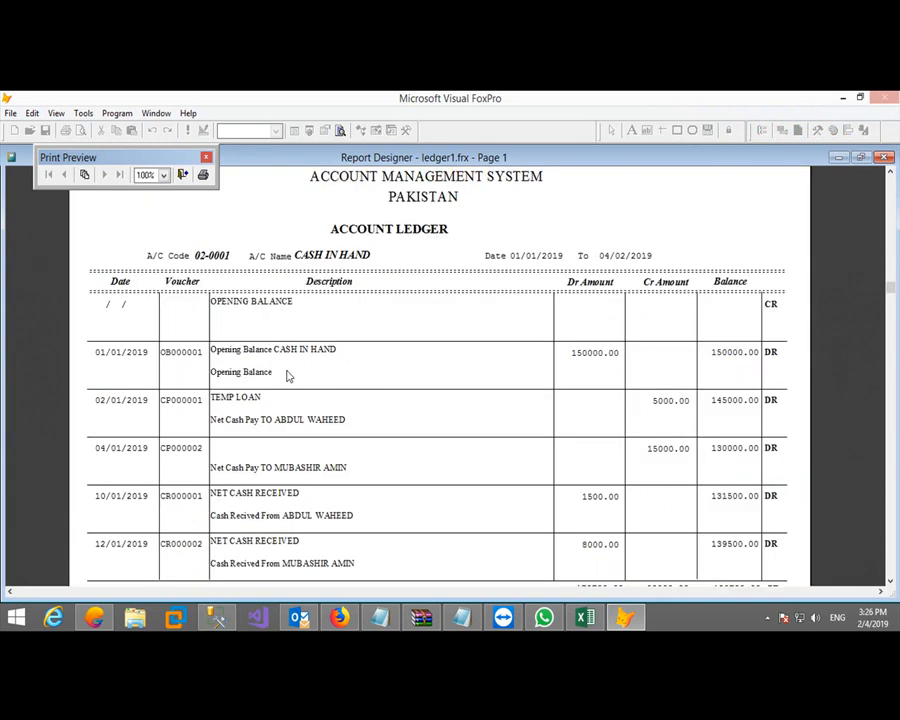
click(374, 356)
click(603, 466)
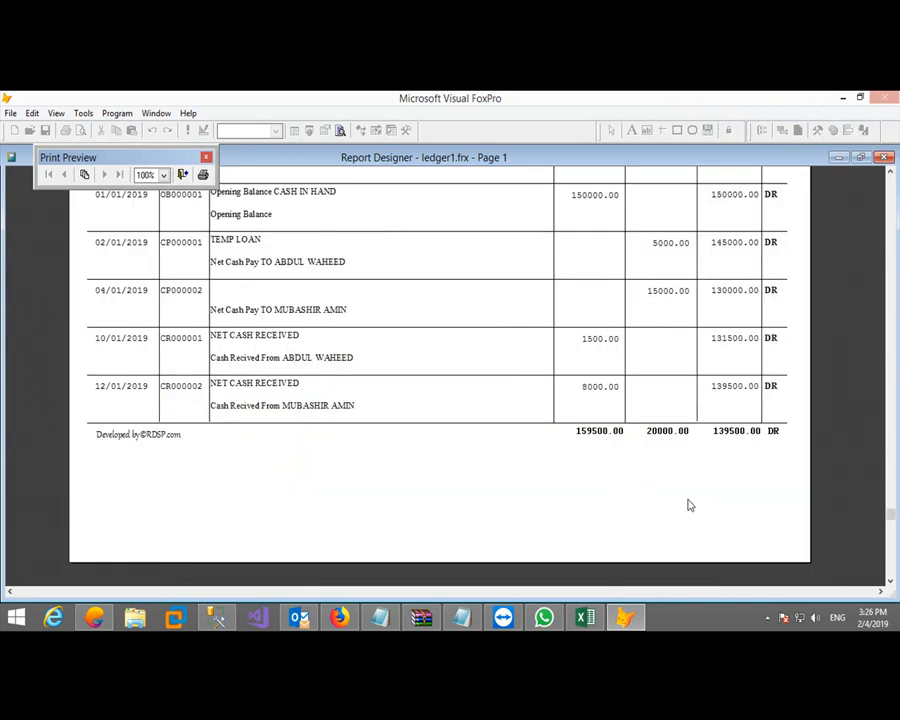
click(724, 430)
click(602, 388)
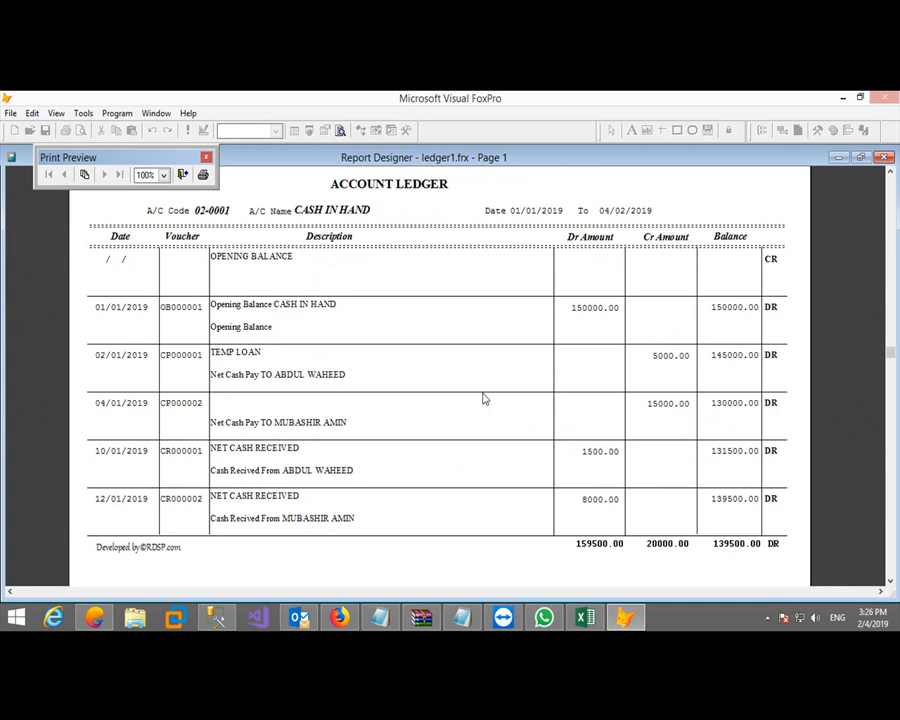
click(183, 174)
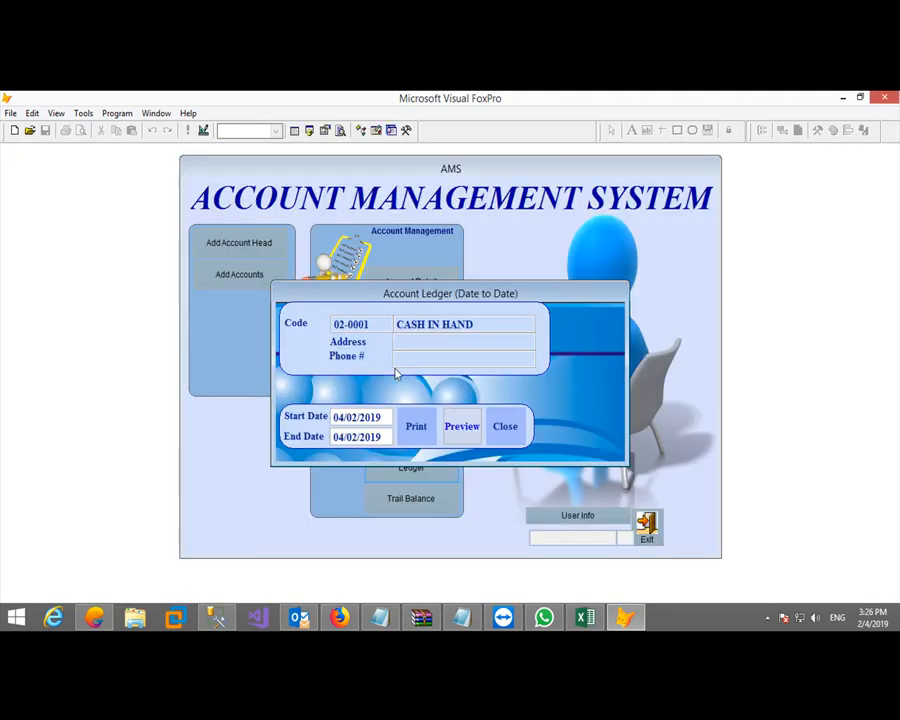
Start journal voucher 000001 dated 20/01/2019 with a 3,000 'NET CACH LOAN' debit to 03-0001
click(501, 423)
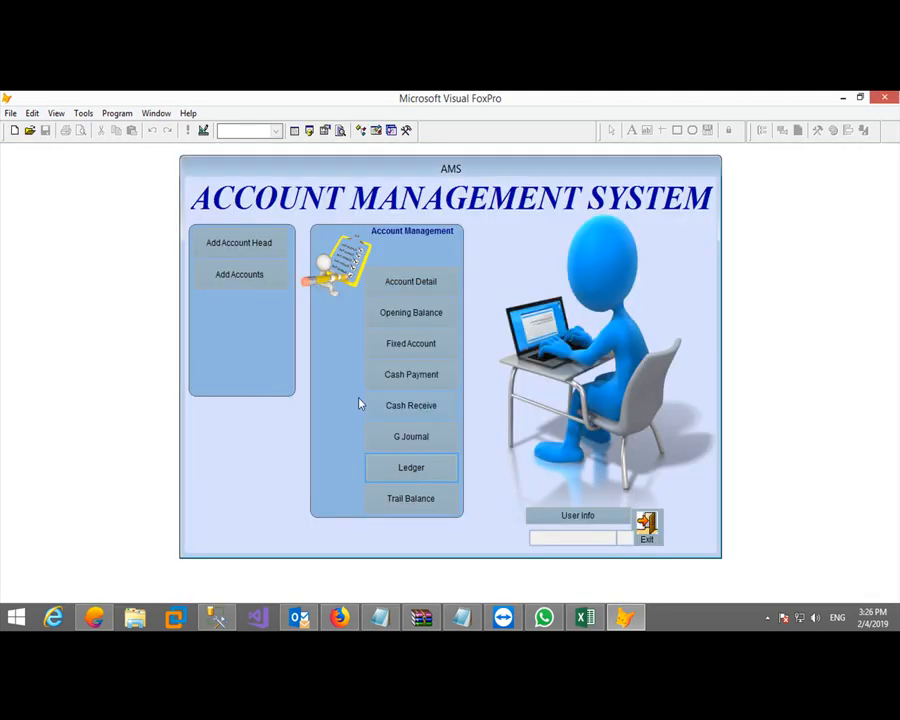
click(408, 440)
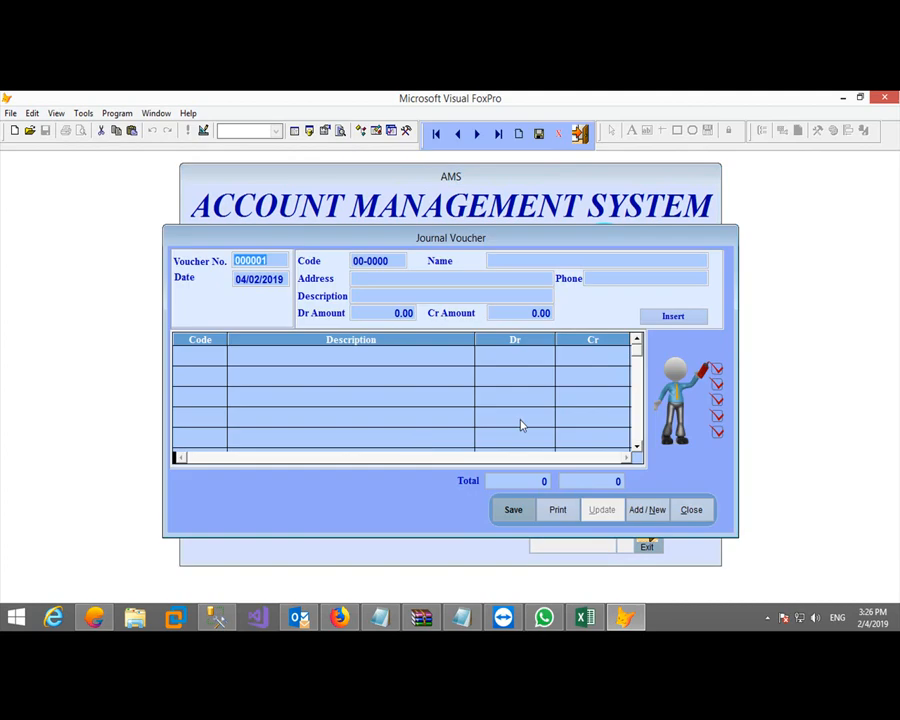
key(Tab)
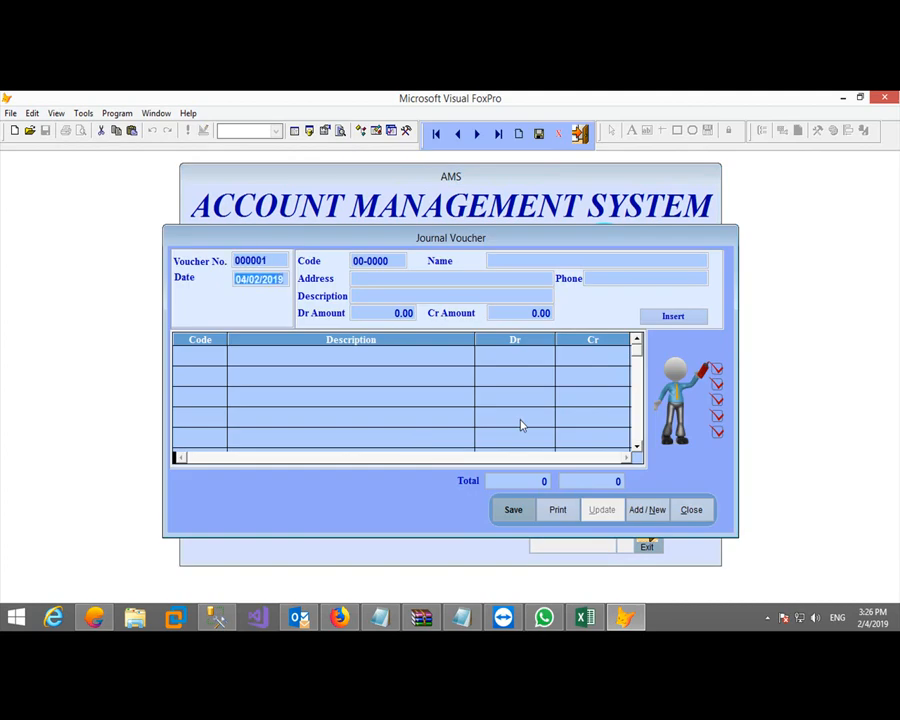
key(Tab)
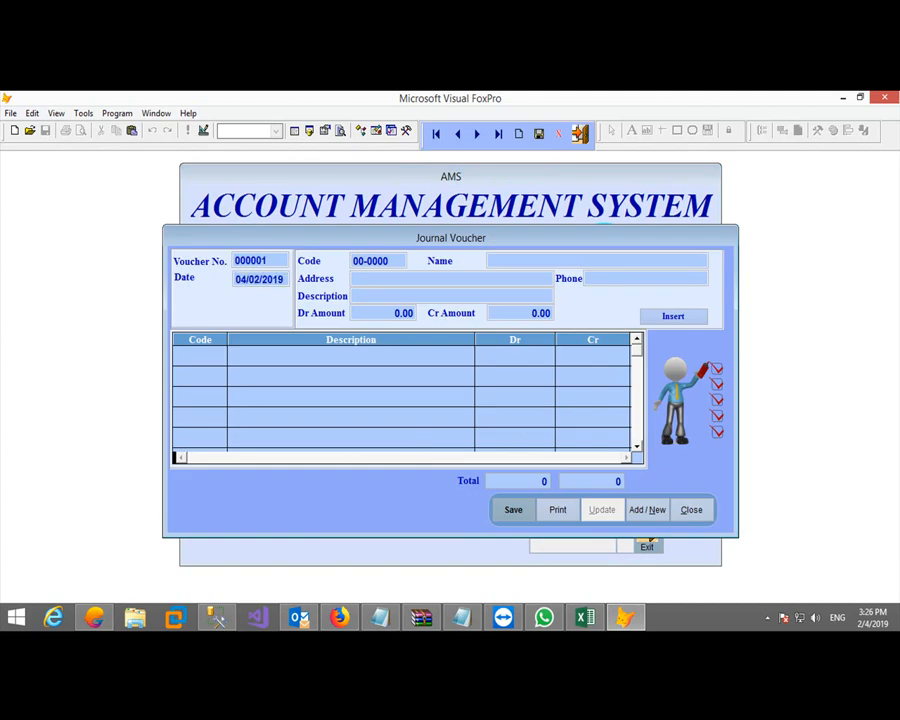
text(20/01)
text(1)
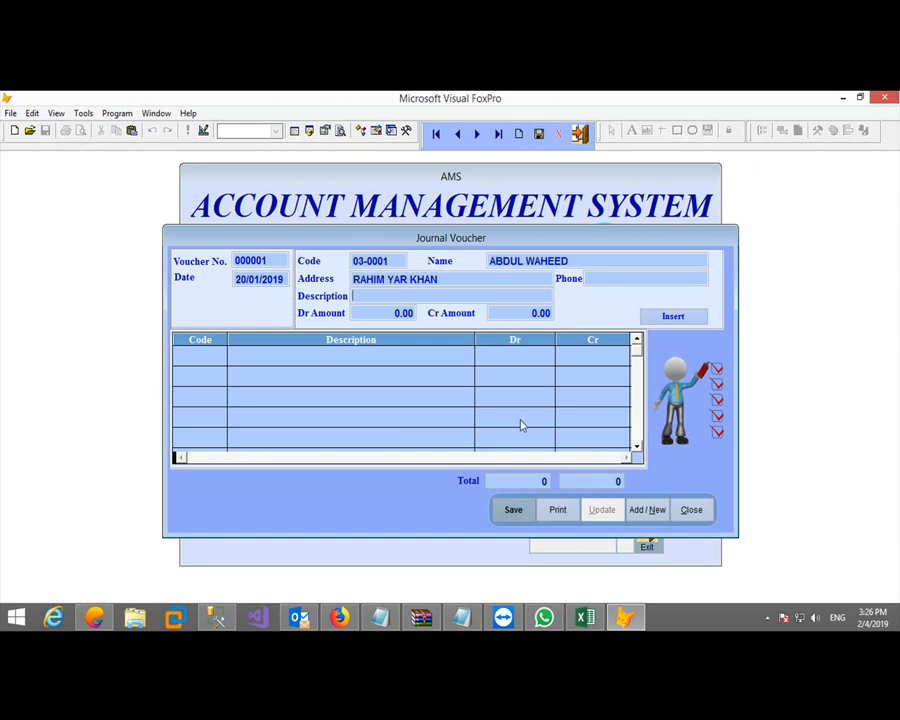
text(NET CAS)
key(BackSpace)
key(BackSpace)
text(ACH LOAN3000)
key(Return)
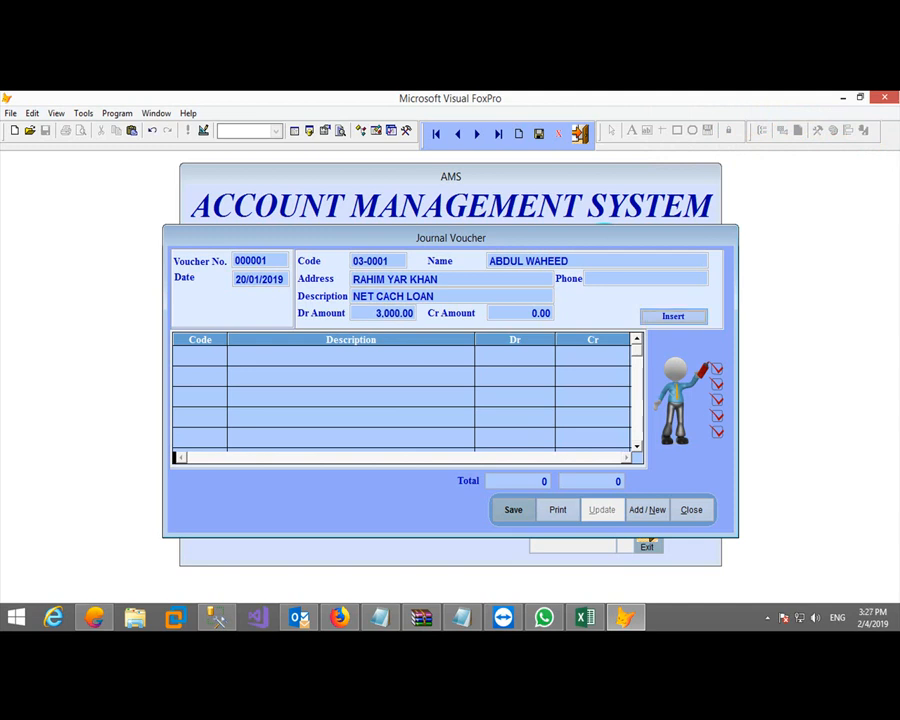
key(Return)
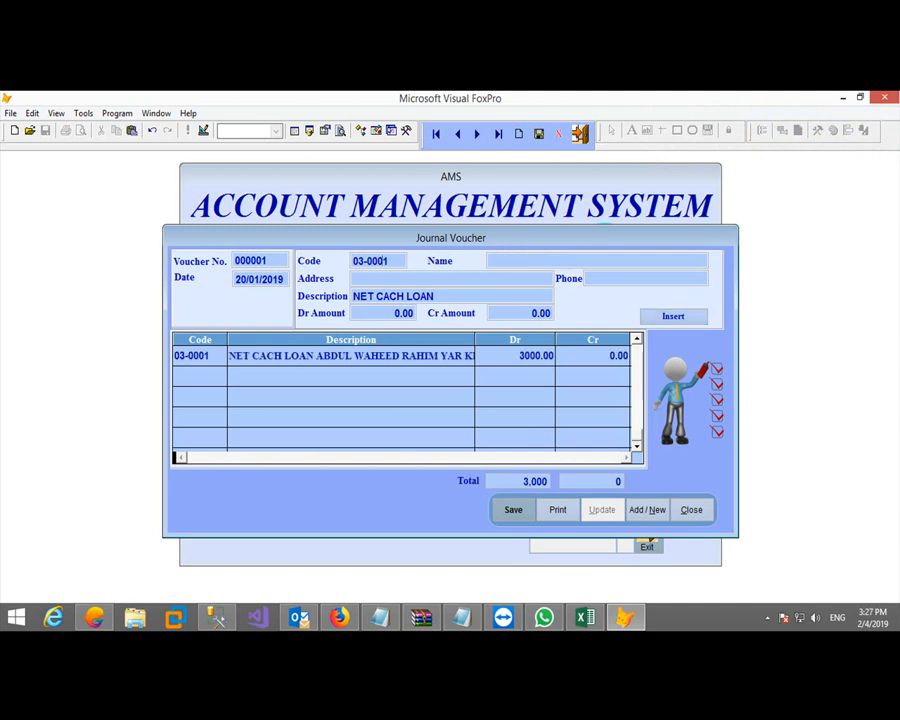
Add debit lines for 03-0003 (1,500) and 03-0002 (3,000), then begin the Cash-in-Hand line
text(3)
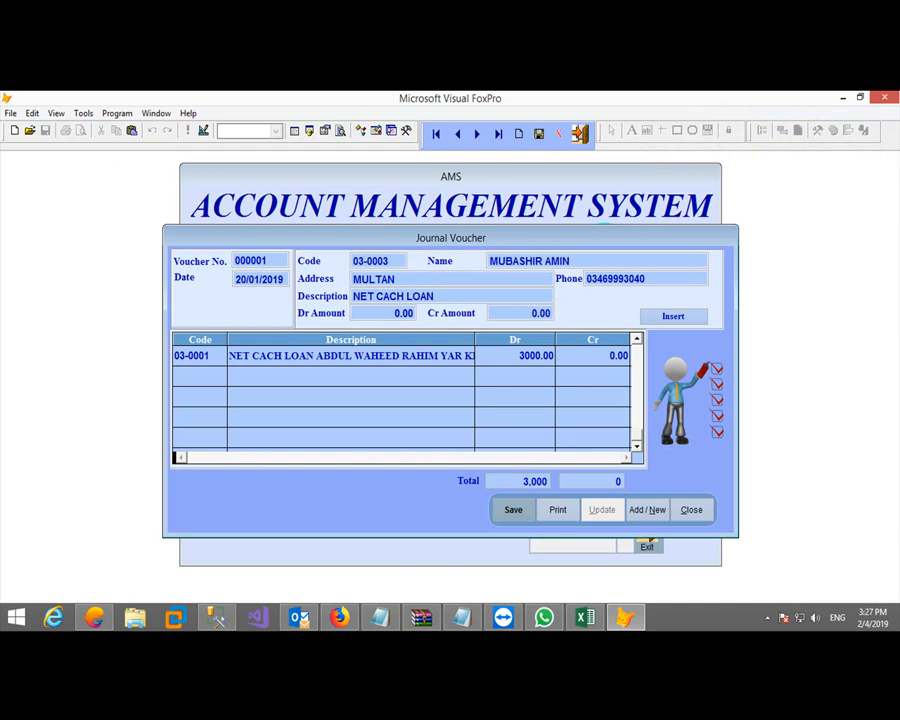
text(1500)
key(Return)
key(Return)
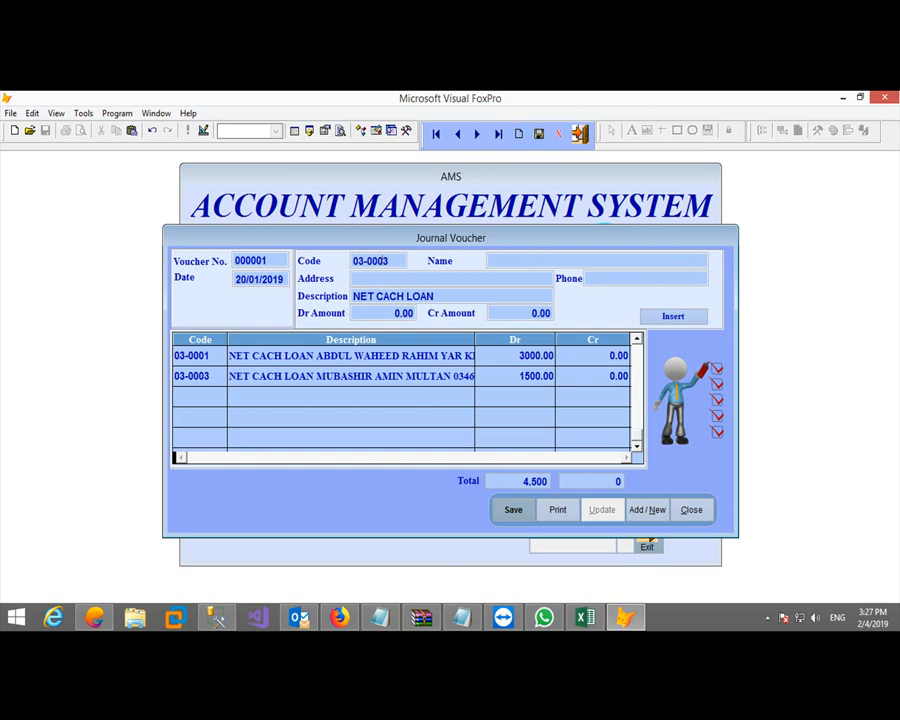
text(2)
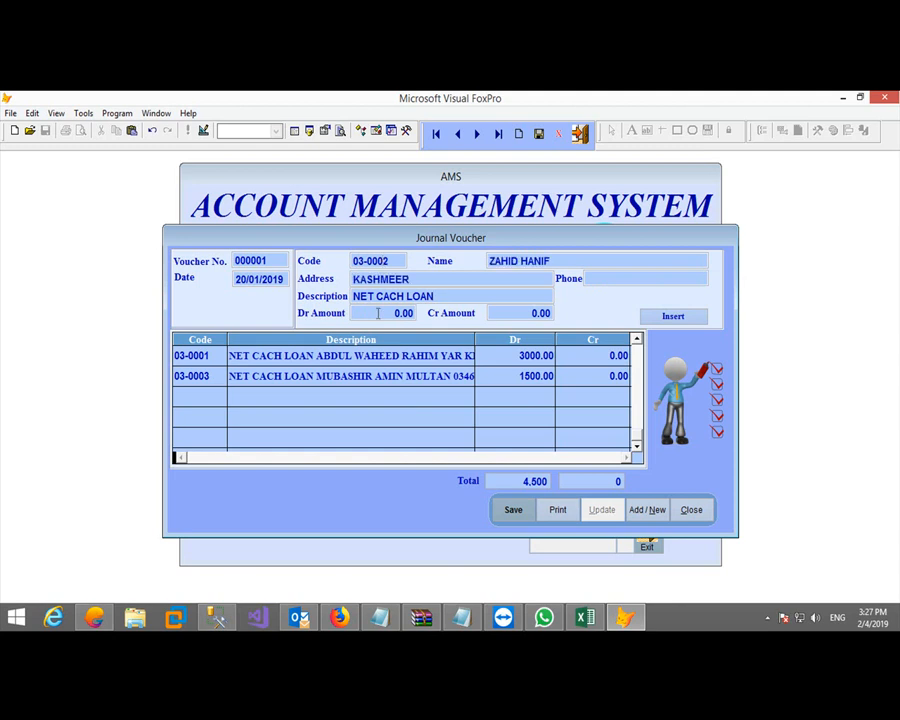
key(Return)
text(30.00)
key(Return)
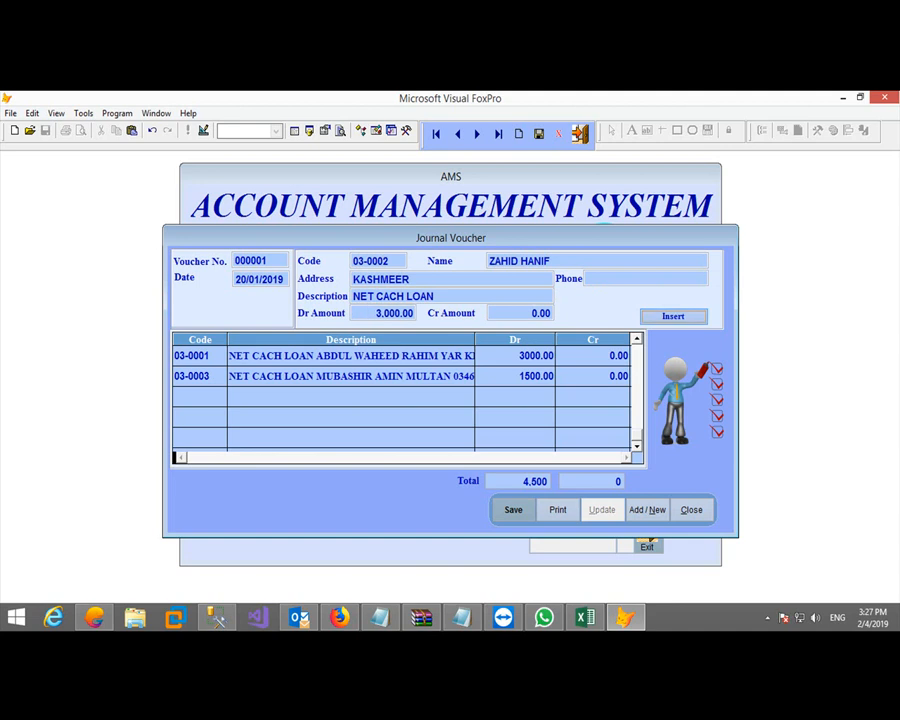
key(Return)
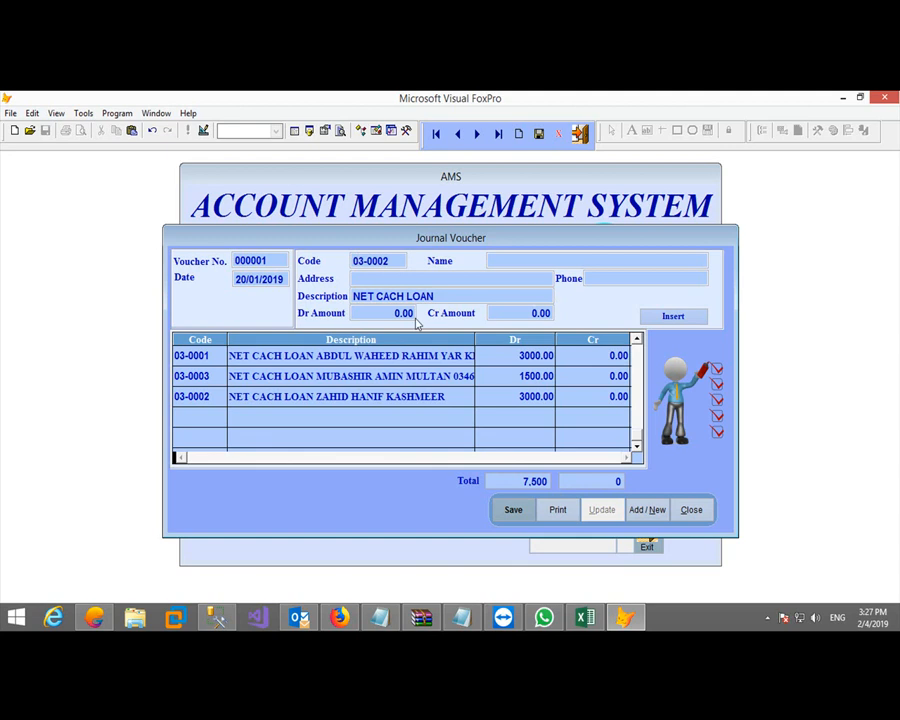
text(201)
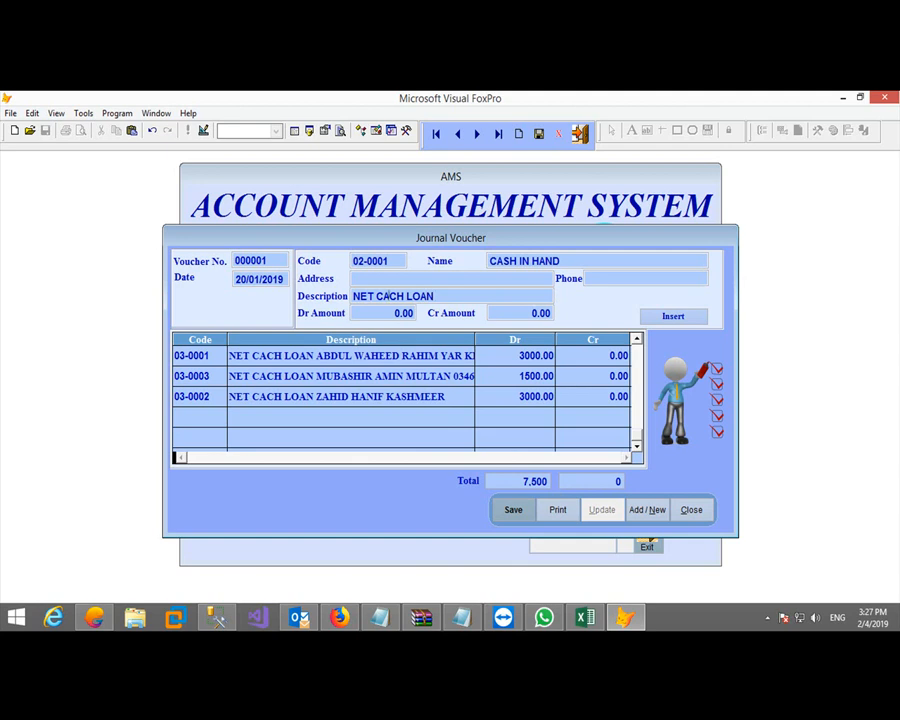
Insert a 7,500 Cash-in-Hand credit line for the cash loan, replacing the mistaken 75000 entry
key(BackSpace)
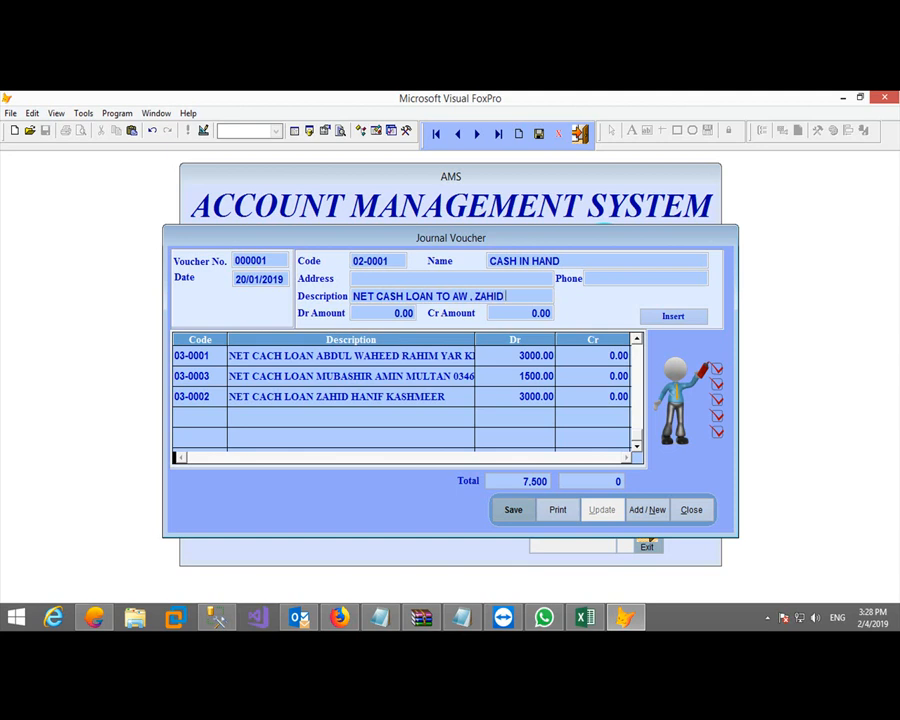
key(Return)
key(Return)
text(75000)
key(Return)
key(Delete)
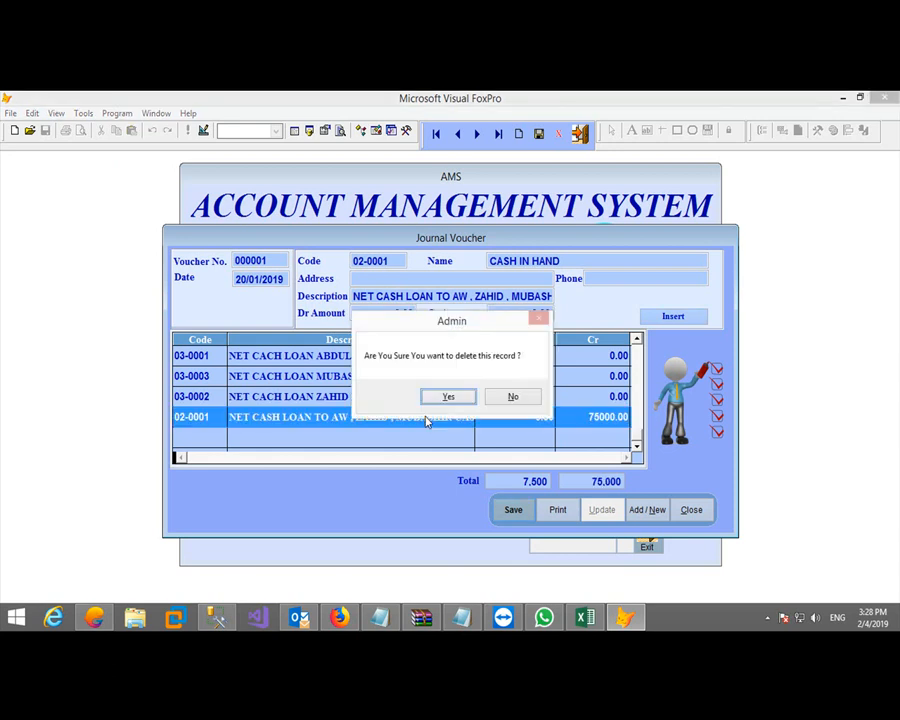
key(Return)
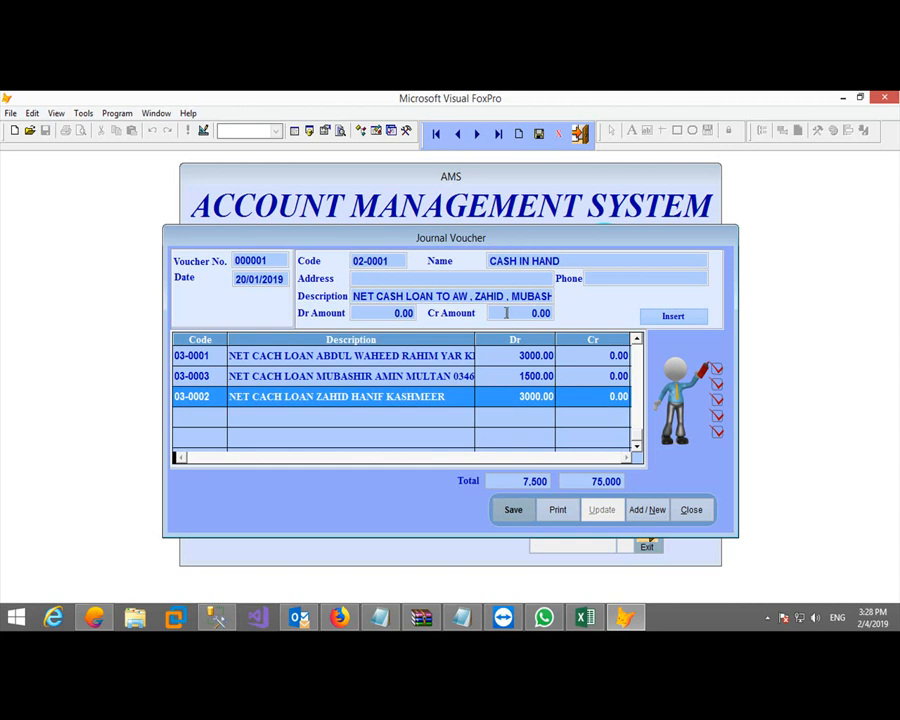
text(75.00)
key(Tab)
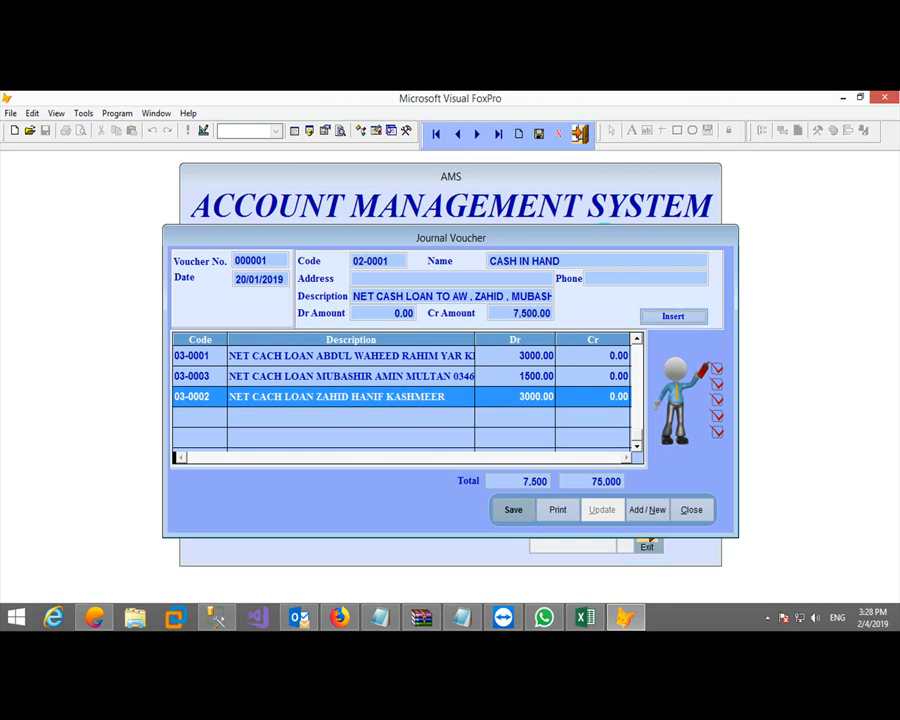
click(662, 317)
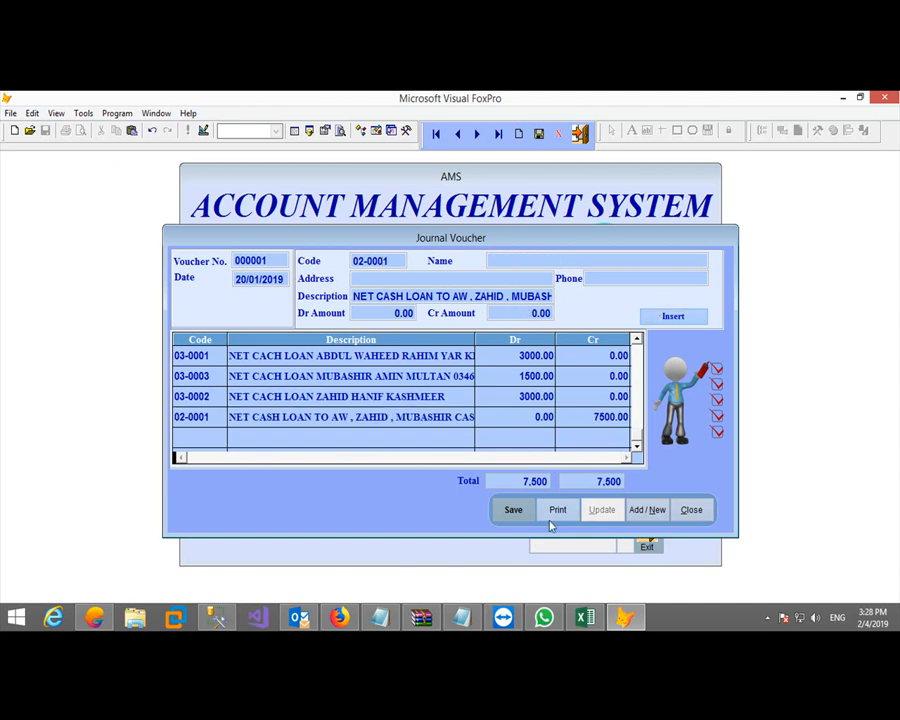
Save the balanced journal voucher, reload voucher 000001 to review it, and close the form
click(513, 512)
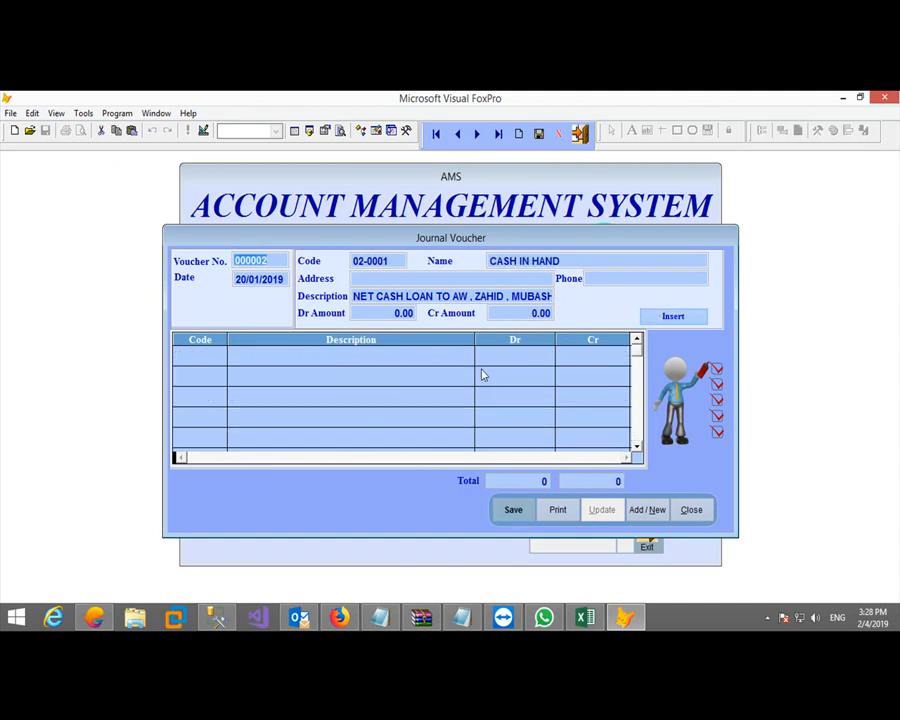
text(1)
key(Return)
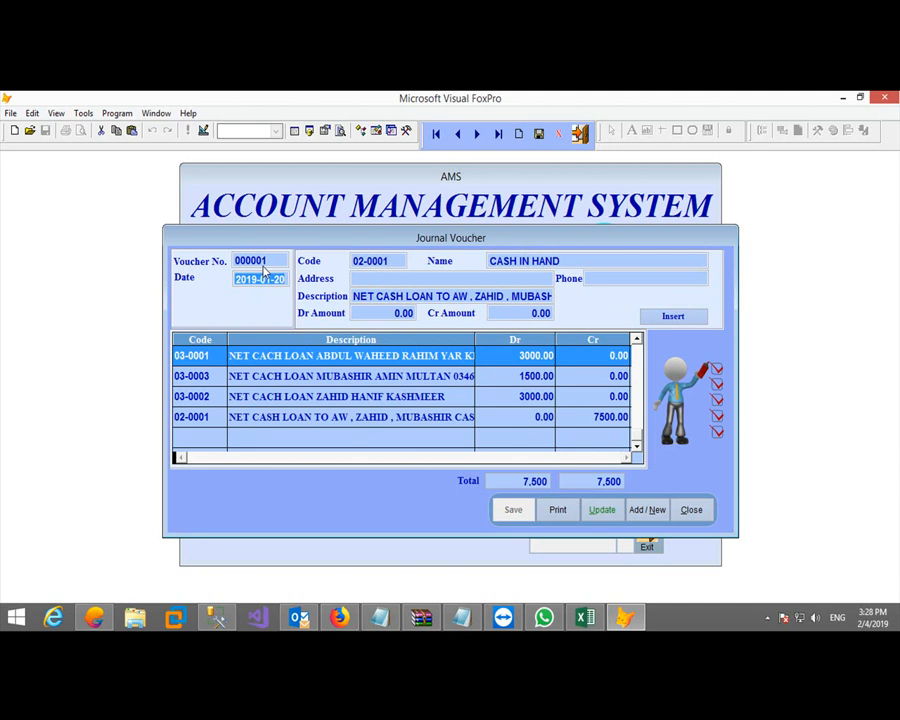
click(690, 510)
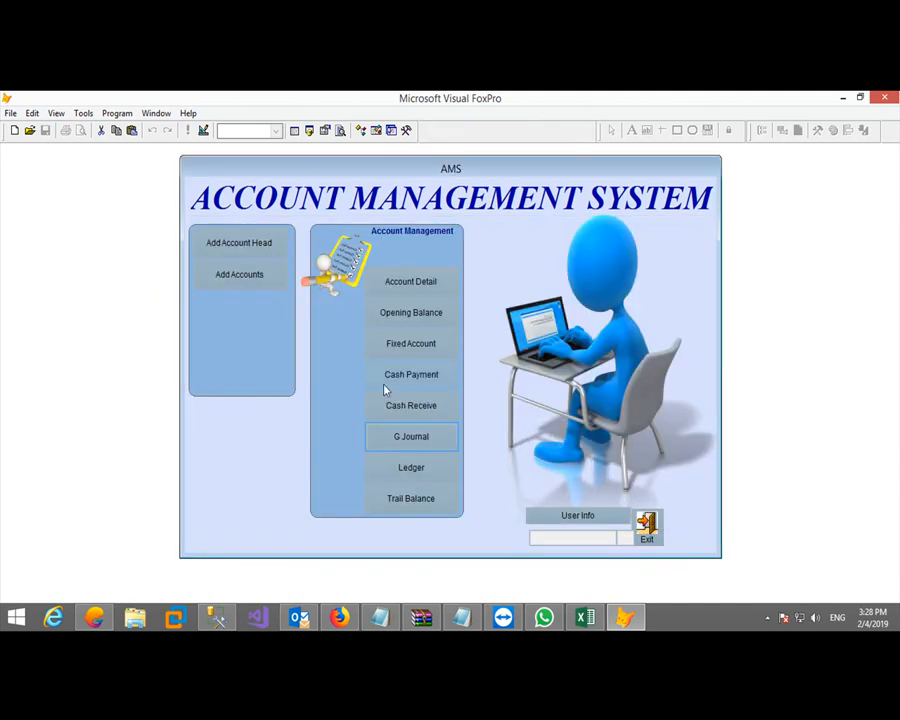
click(411, 468)
text(0200010101)
key(Return)
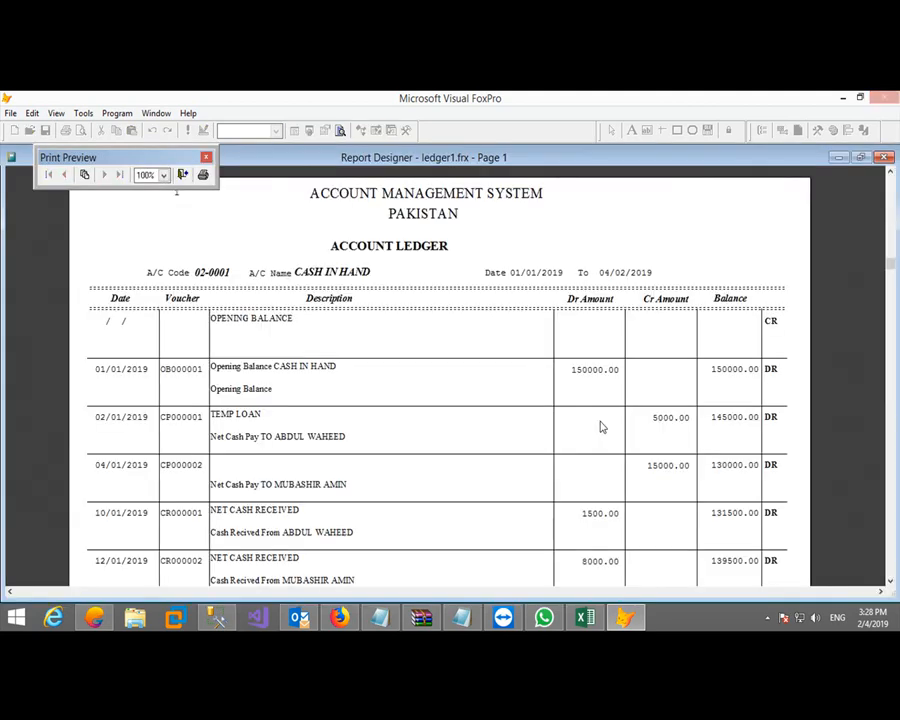
click(599, 426)
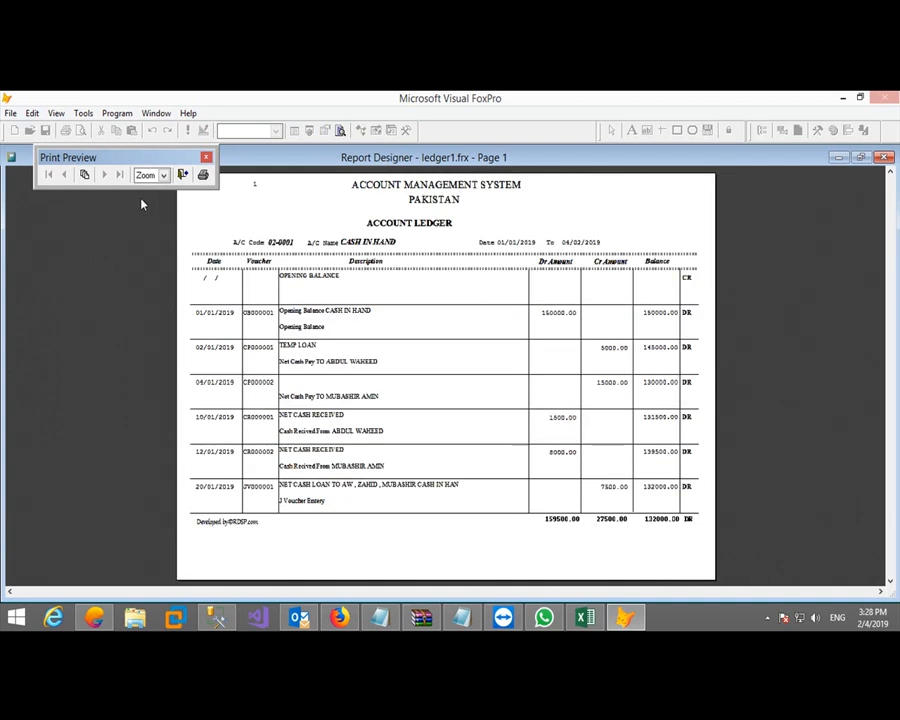
click(615, 495)
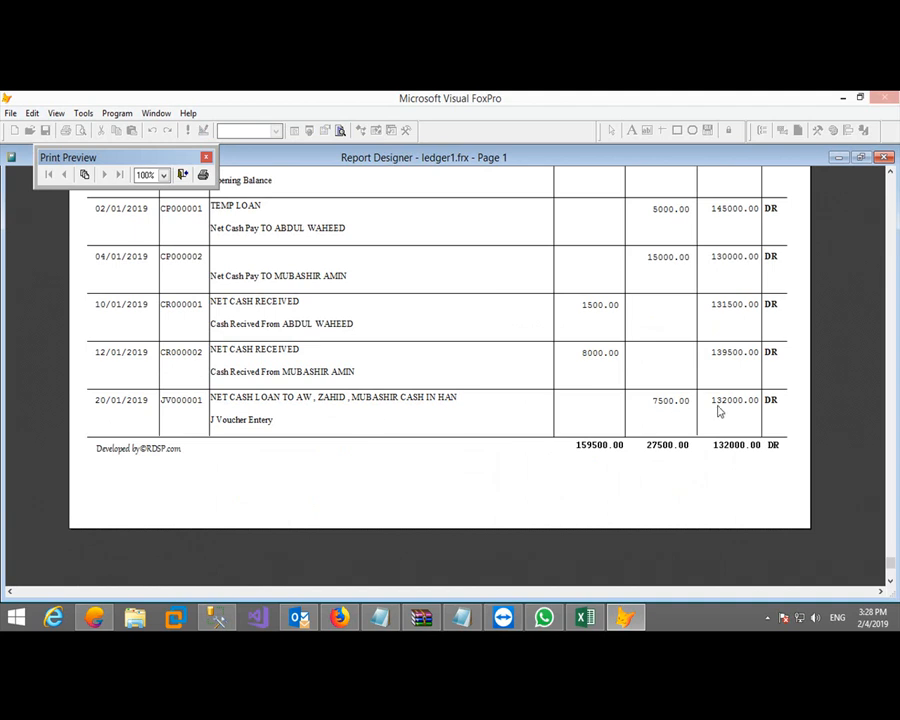
click(182, 175)
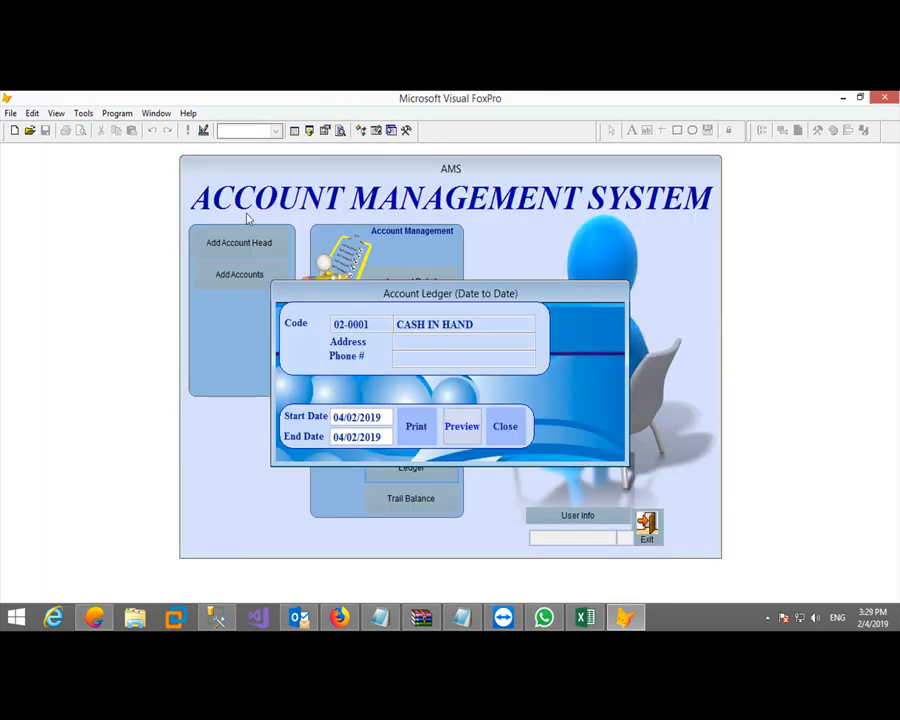
click(504, 426)
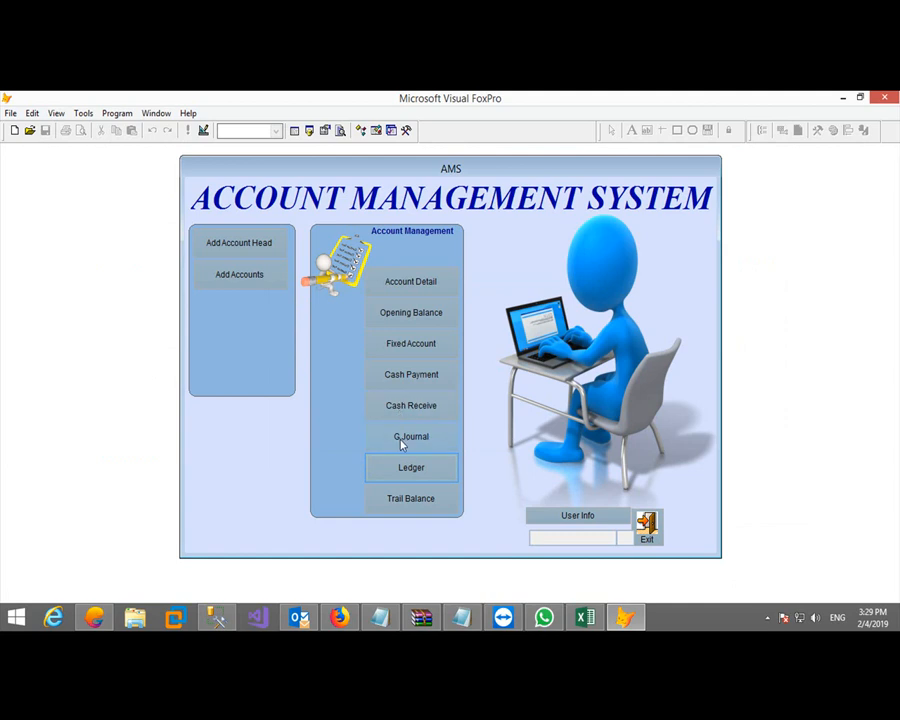